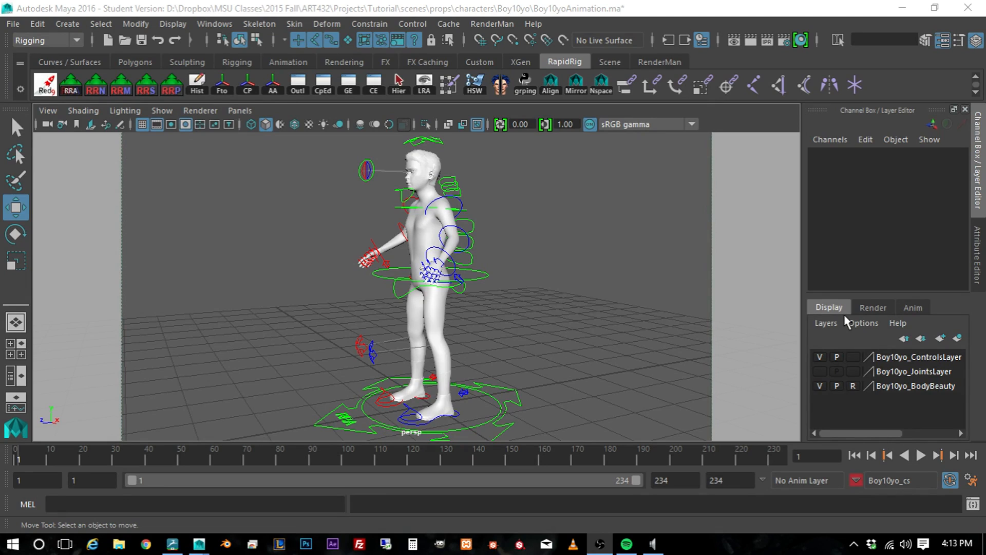
Recall the saved camera bookmark and scrub through the first part of the boy's animation, ending at frame 1
{"action": "left_click", "coordinate": [48, 111]}
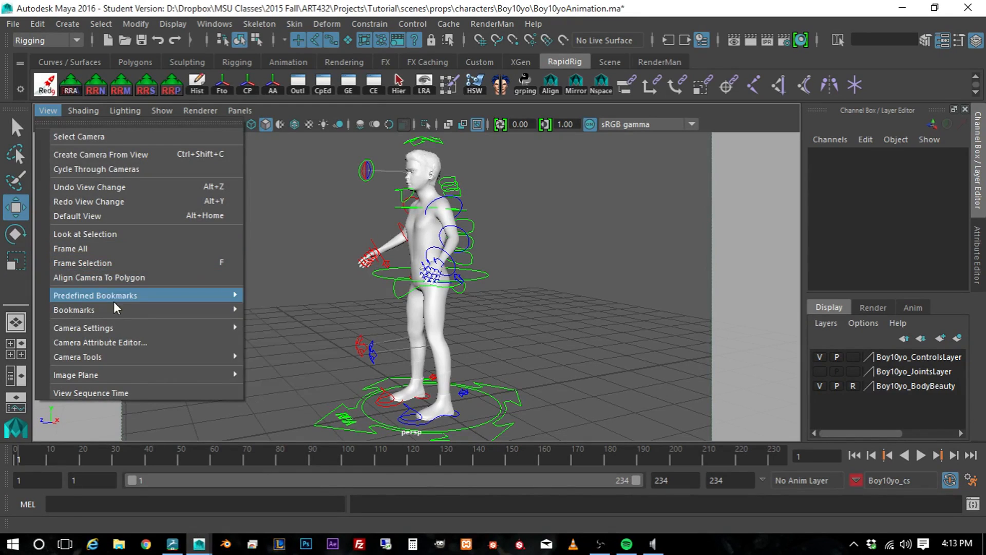
{"action": "mouse_move", "coordinate": [117, 311]}
{"action": "left_click", "coordinate": [261, 310]}
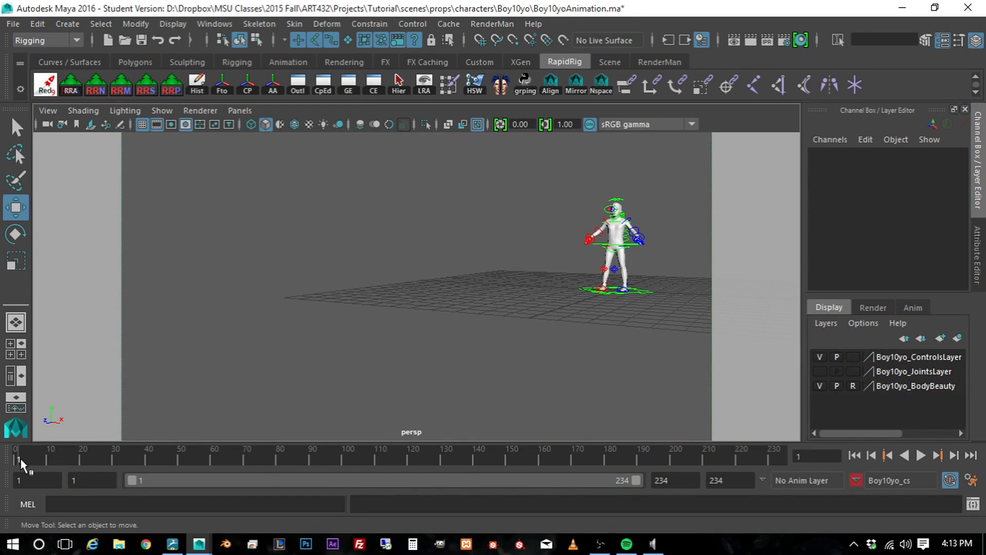
{"action": "mouse_move", "coordinate": [21, 462]}
{"action": "left_mouse_down"}
{"action": "mouse_move", "coordinate": [119, 478]}
{"action": "mouse_move", "coordinate": [388, 484]}
{"action": "mouse_move", "coordinate": [574, 458]}
{"action": "mouse_move", "coordinate": [790, 460]}
{"action": "mouse_move", "coordinate": [17, 469]}
{"action": "left_mouse_up"}
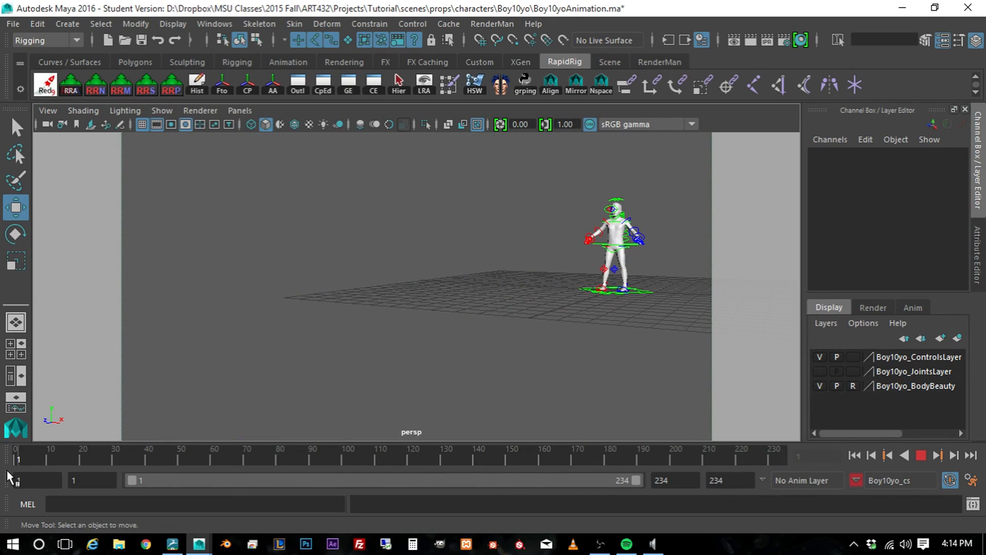
{"action": "left_click_drag", "start_coordinate": [9, 477], "coordinate": [93, 467]}
{"action": "left_click_drag", "start_coordinate": [96, 473], "coordinate": [18, 465]}
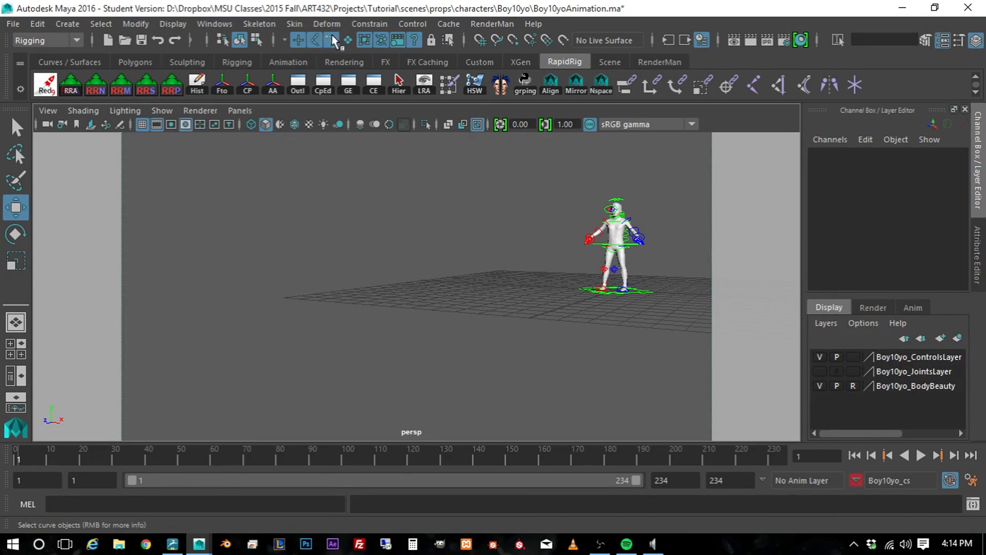
Hide Boy10yo_ControlsLayer and select all of the boy's body meshes with curves excluded from selection
{"action": "left_click", "coordinate": [331, 40]}
{"action": "left_click", "coordinate": [820, 356]}
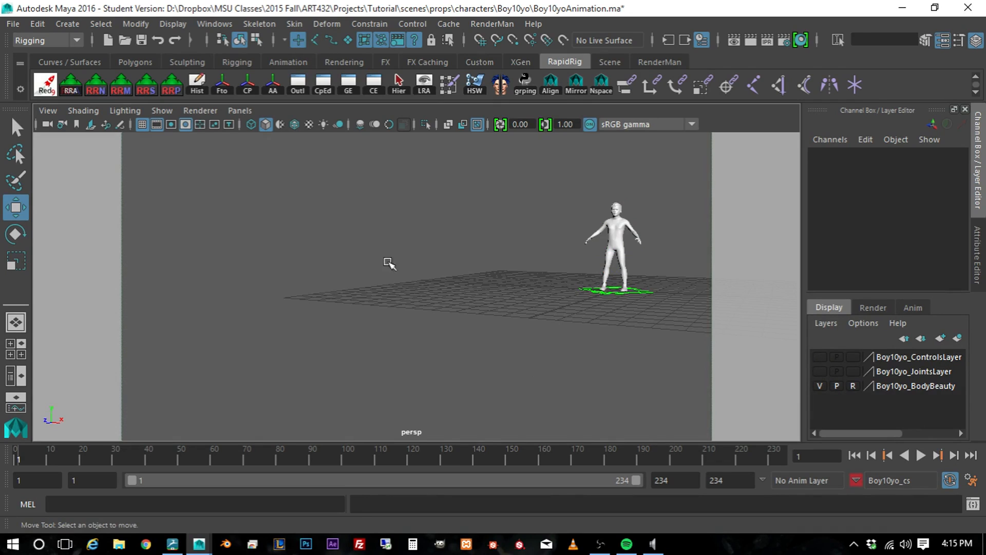
{"action": "left_click_drag", "start_coordinate": [652, 167], "coordinate": [669, 199]}
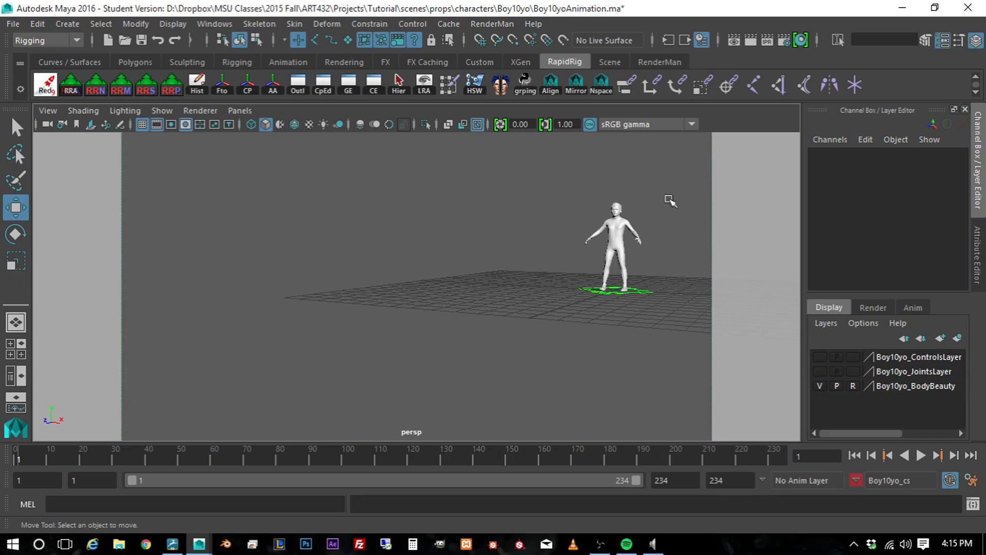
{"action": "left_click", "coordinate": [347, 40]}
{"action": "left_click_drag", "start_coordinate": [678, 172], "coordinate": [553, 326]}
{"action": "left_click_drag", "start_coordinate": [665, 169], "coordinate": [551, 318]}
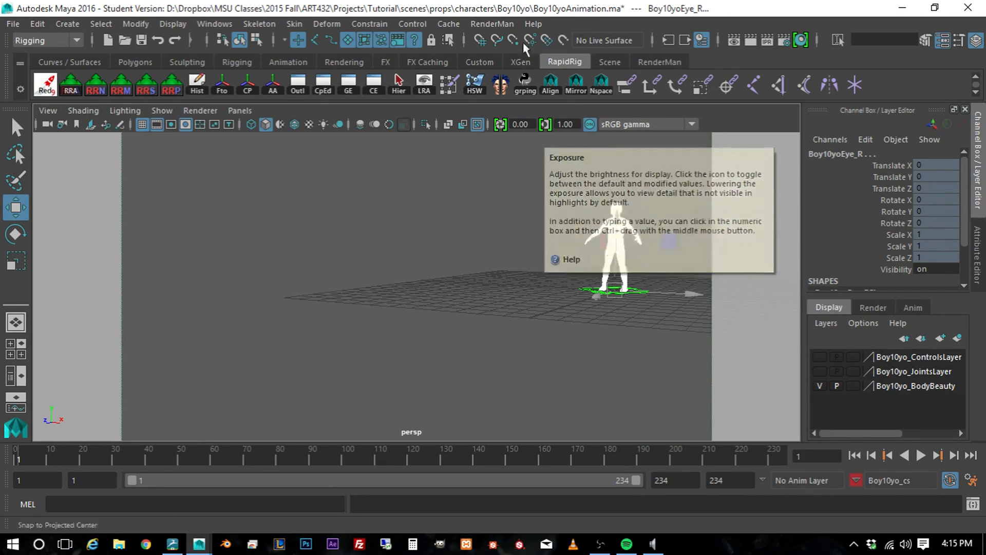
Open the options for creating a new geometry cache and reset them to their defaults
{"action": "left_click", "coordinate": [454, 27]}
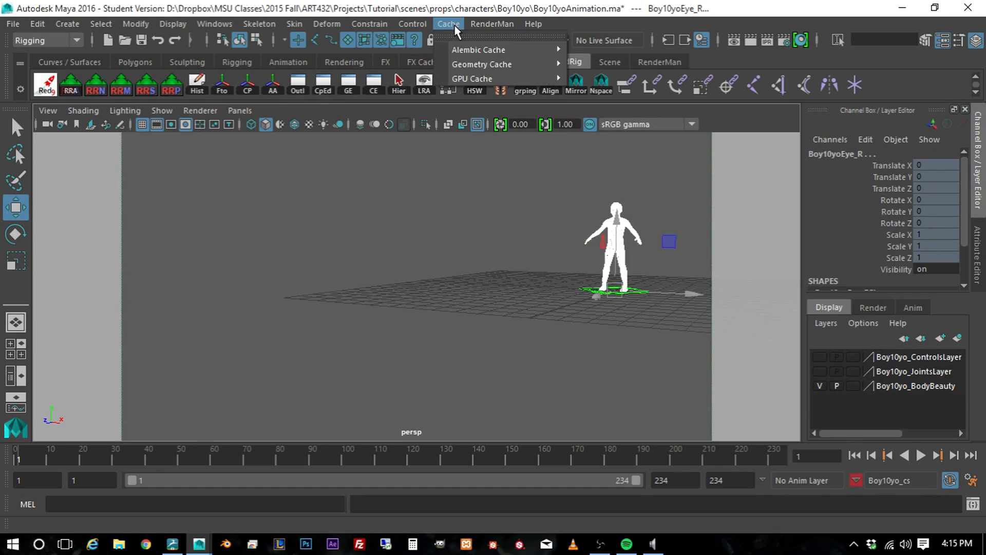
{"action": "mouse_move", "coordinate": [470, 66]}
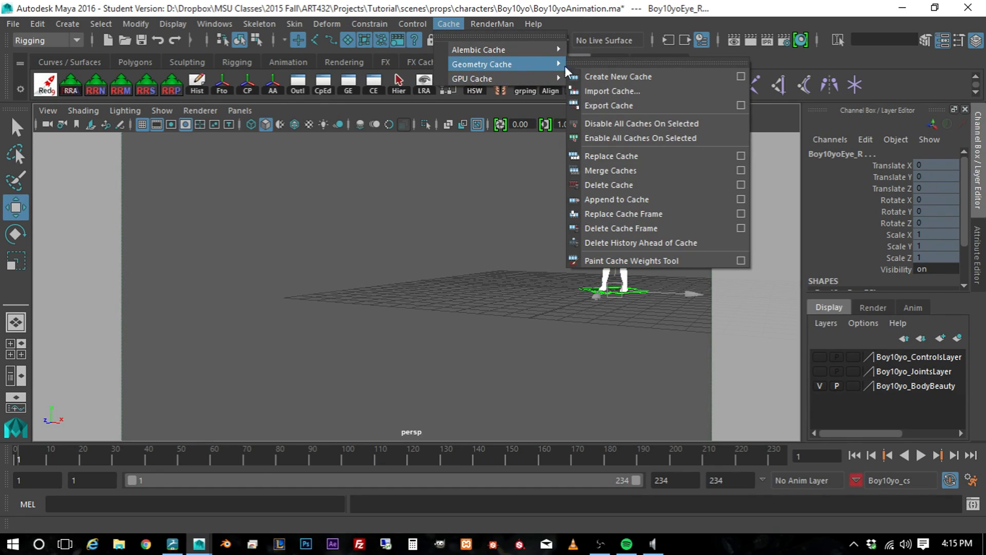
{"action": "left_click", "coordinate": [741, 76]}
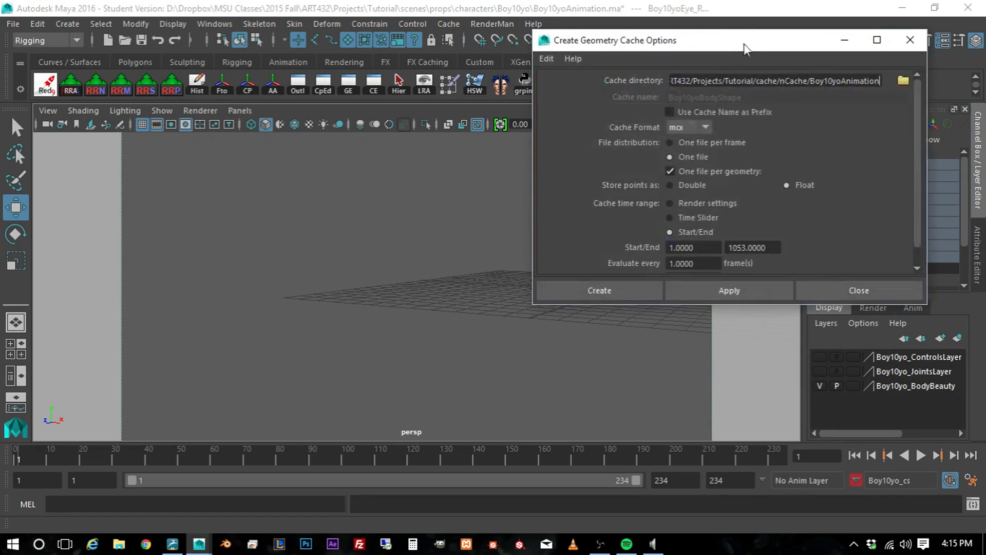
{"action": "left_click_drag", "start_coordinate": [759, 45], "coordinate": [340, 50]}
{"action": "left_click", "coordinate": [126, 64]}
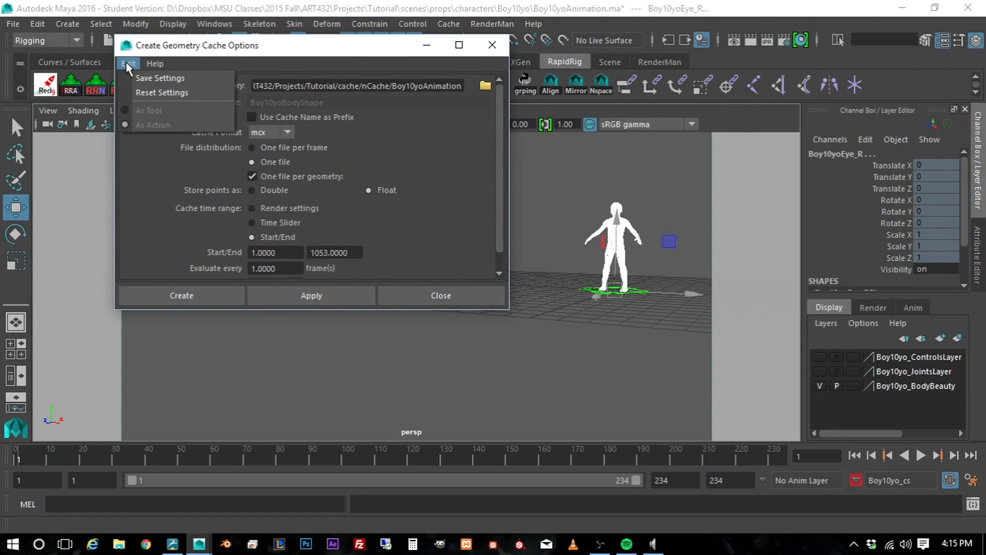
{"action": "left_click", "coordinate": [153, 95]}
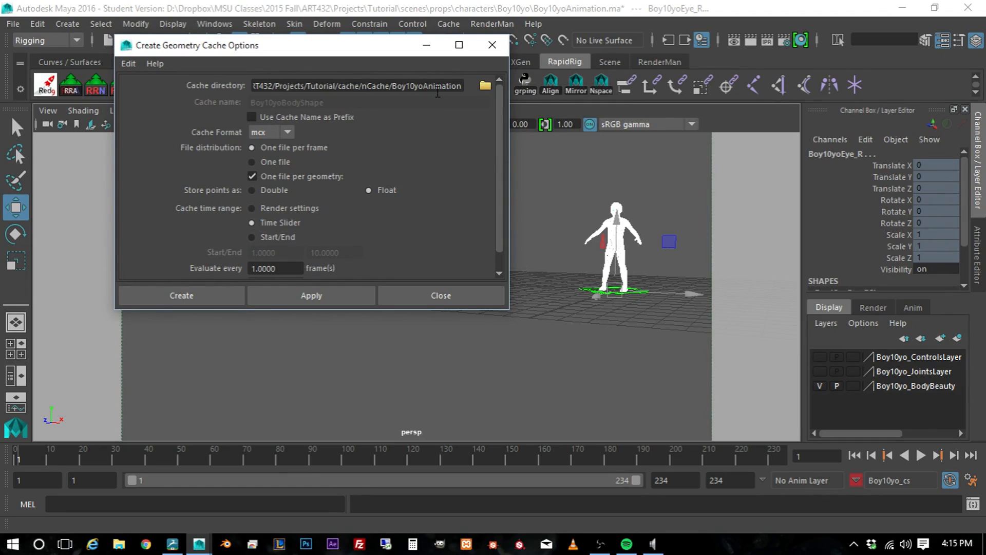
Create a folder named ClothSimBodyAnimation inside Boy10yoAnimation and set it as the cache directory
{"action": "left_click", "coordinate": [486, 86]}
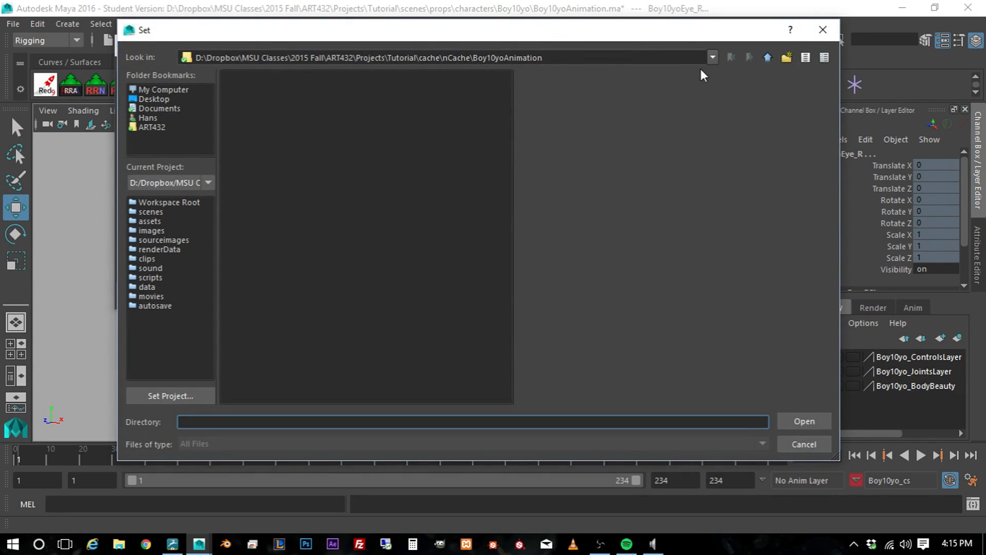
{"action": "left_click", "coordinate": [788, 57]}
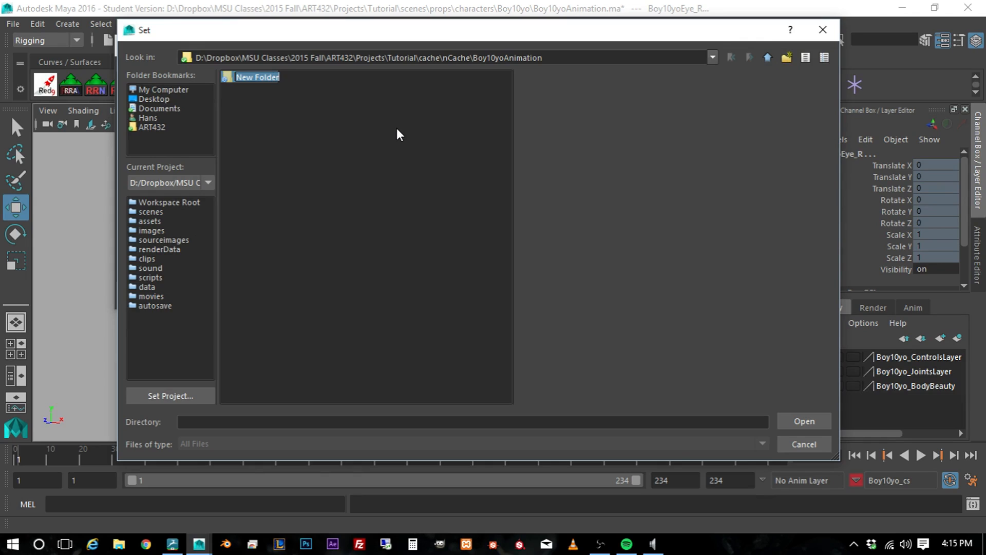
{"action": "key", "text": "BackSpace"}
{"action": "type", "text": "ClothSimAnimatio"}
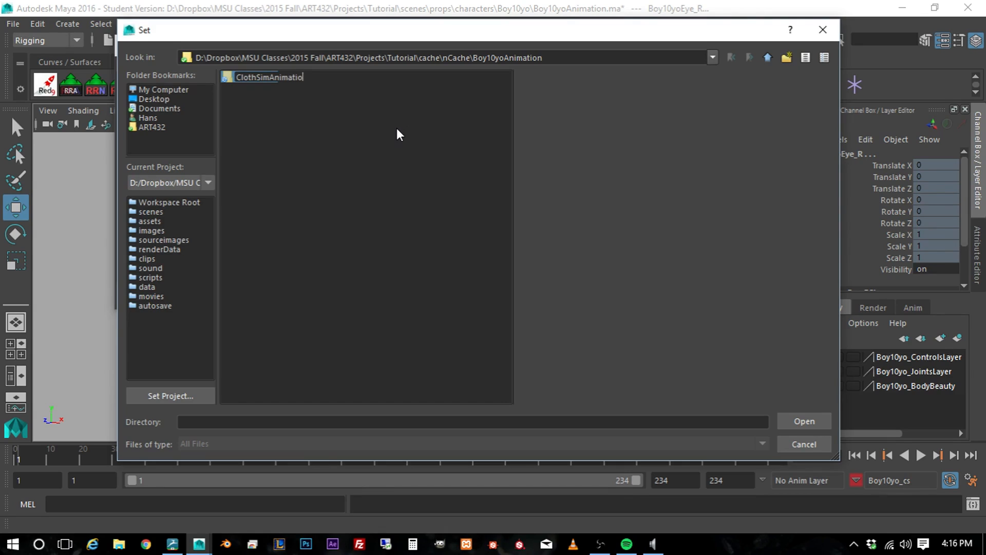
{"action": "type", "text": "n"}
{"action": "key", "text": "BackSpace"}
{"action": "key", "text": "BackSpace"}
{"action": "key", "text": "BackSpace"}
{"action": "key", "text": "BackSpace"}
{"action": "key", "text": "BackSpace"}
{"action": "key", "text": "BackSpace"}
{"action": "key", "text": "BackSpace"}
{"action": "key", "text": "BackSpace"}
{"action": "key", "text": "BackSpace"}
{"action": "type", "text": "bod"}
{"action": "key", "text": "BackSpace"}
{"action": "key", "text": "BackSpace"}
{"action": "key", "text": "BackSpace"}
{"action": "type", "text": "BodyAnimation"}
{"action": "key", "text": "Return"}
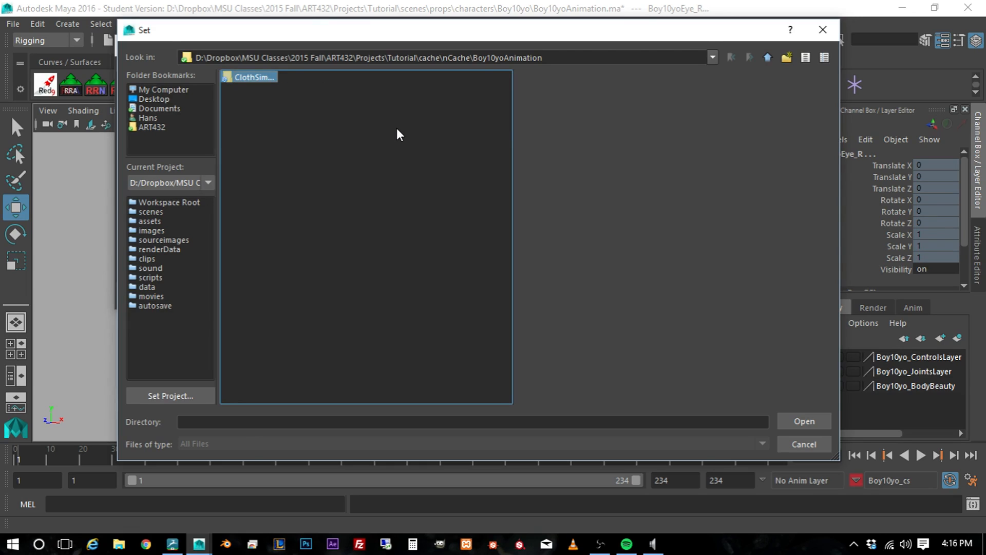
{"action": "left_click", "coordinate": [804, 421]}
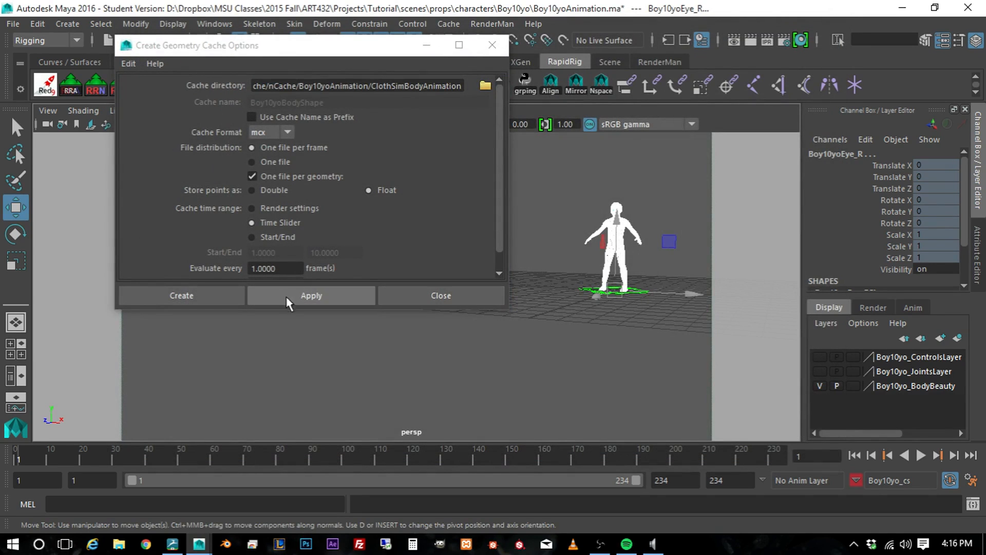
Create the geometry cache with One file distribution over the Time Slider range, and return to frame 1
{"action": "left_click", "coordinate": [252, 162]}
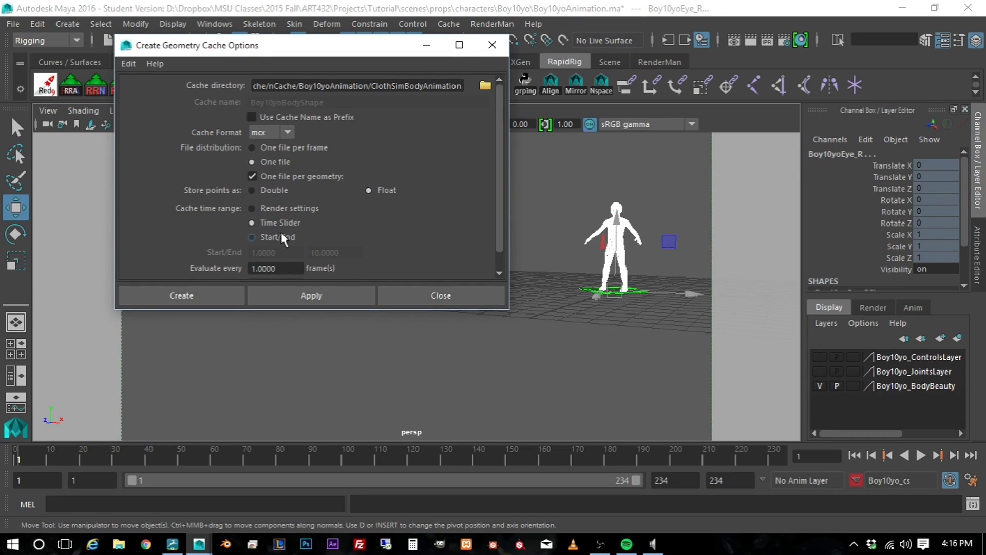
{"action": "left_click", "coordinate": [212, 299]}
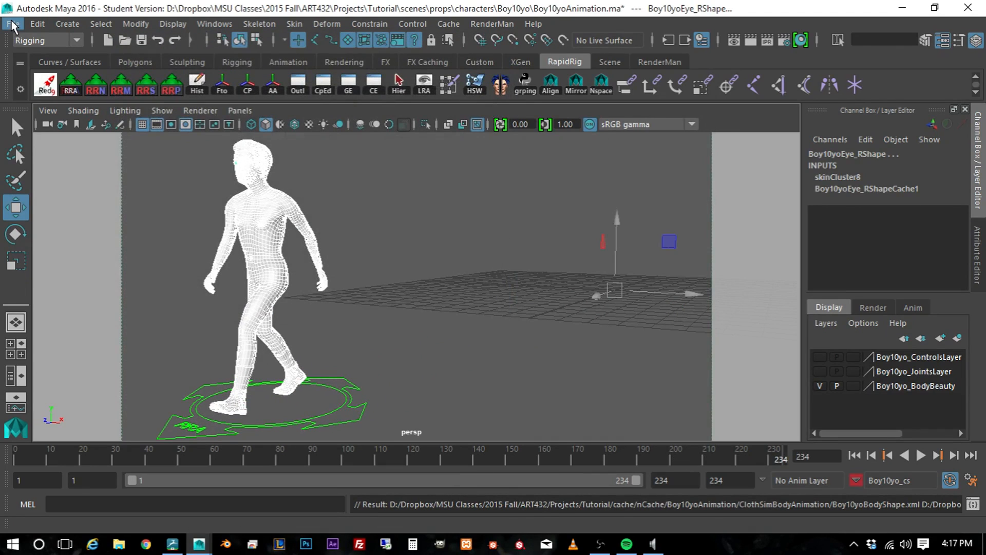
{"action": "left_click", "coordinate": [856, 455]}
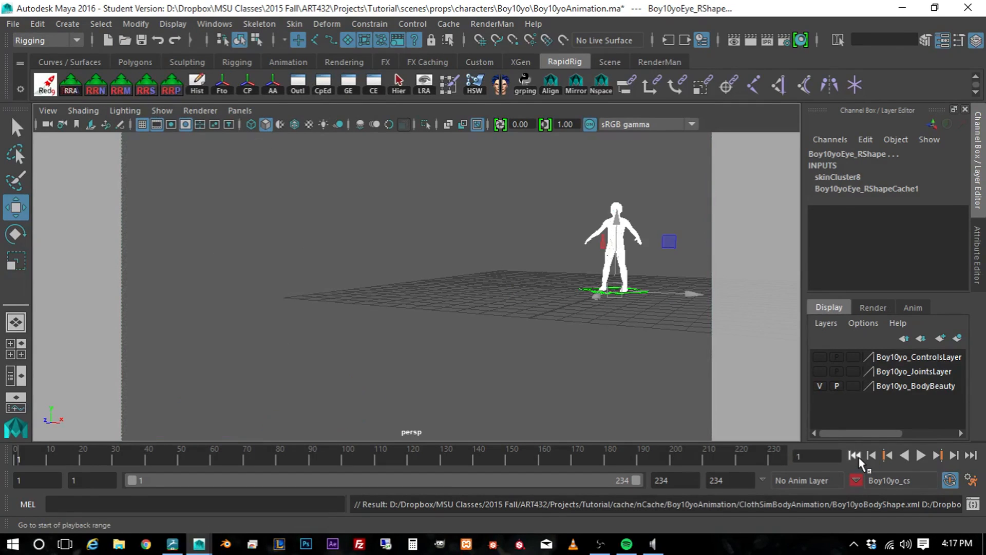
Save the Boy10yoAnimation.ma scene, accepting the student version notice
{"action": "left_click", "coordinate": [13, 24]}
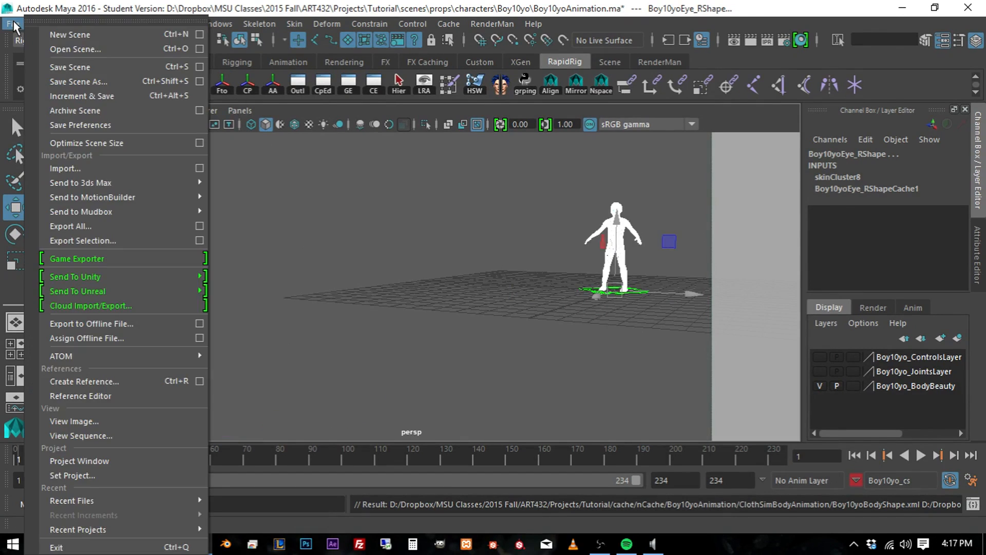
{"action": "left_click", "coordinate": [92, 66]}
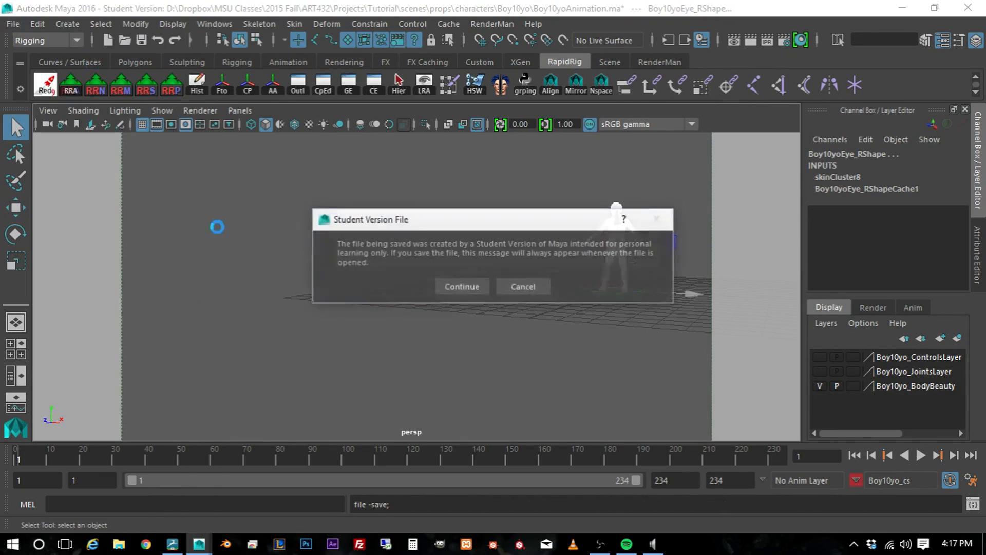
{"action": "left_click", "coordinate": [475, 287]}
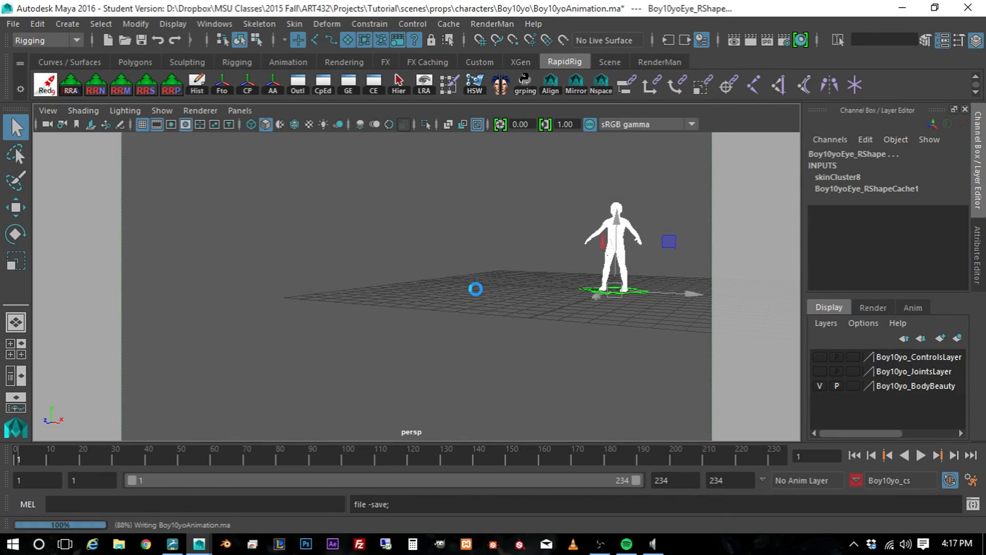
Open the Boy10yoClothSim.ma scene from the Boy10yo character folder
{"action": "left_click", "coordinate": [13, 24]}
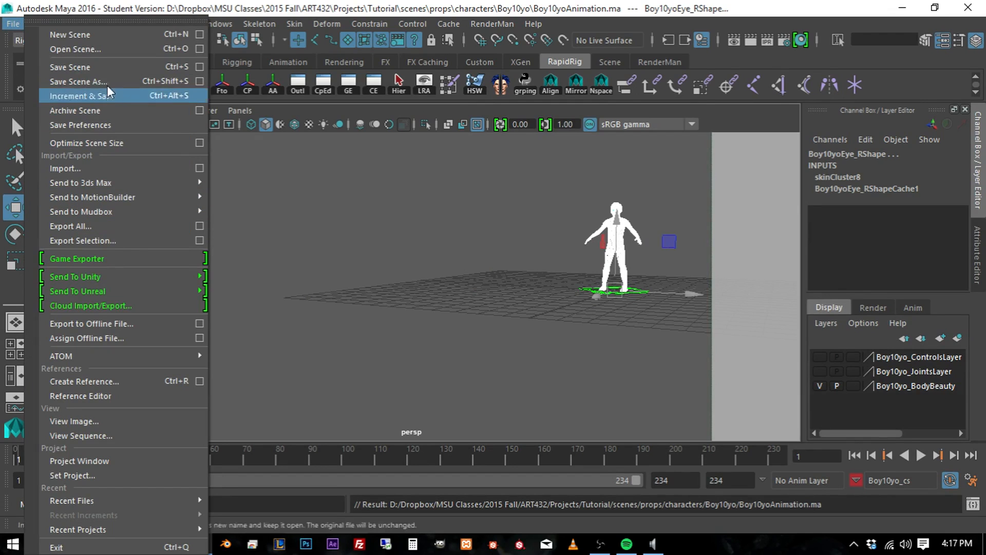
{"action": "left_click", "coordinate": [113, 50]}
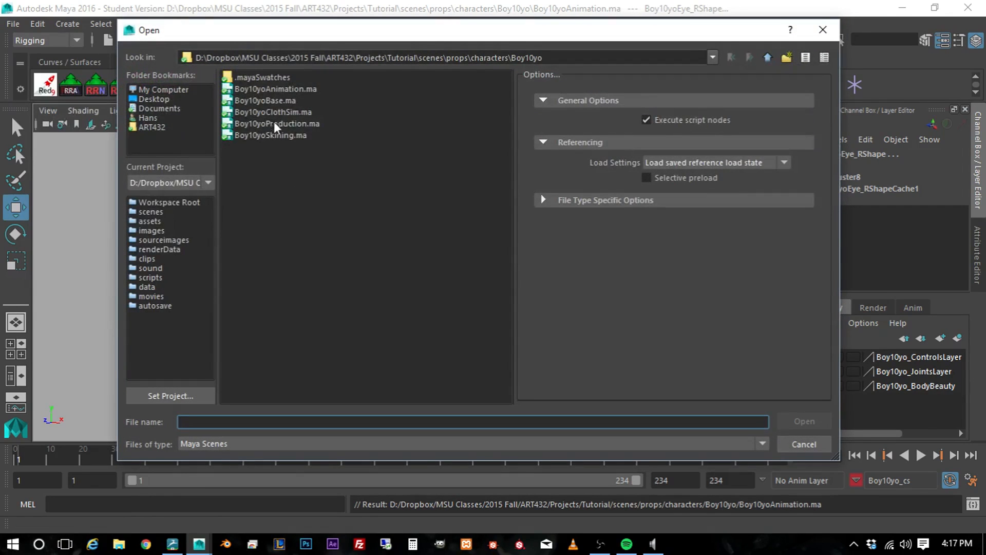
{"action": "left_click", "coordinate": [278, 113]}
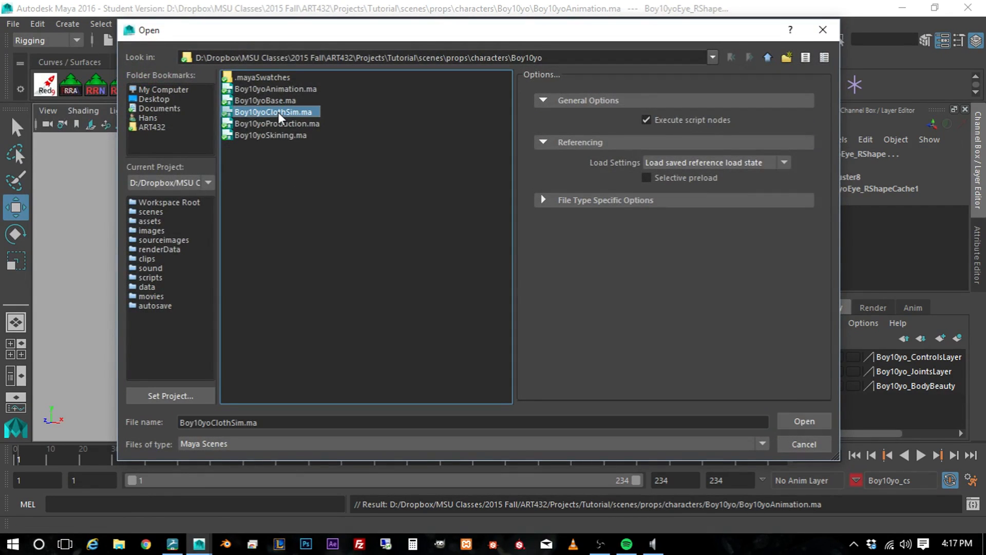
{"action": "left_click", "coordinate": [805, 422]}
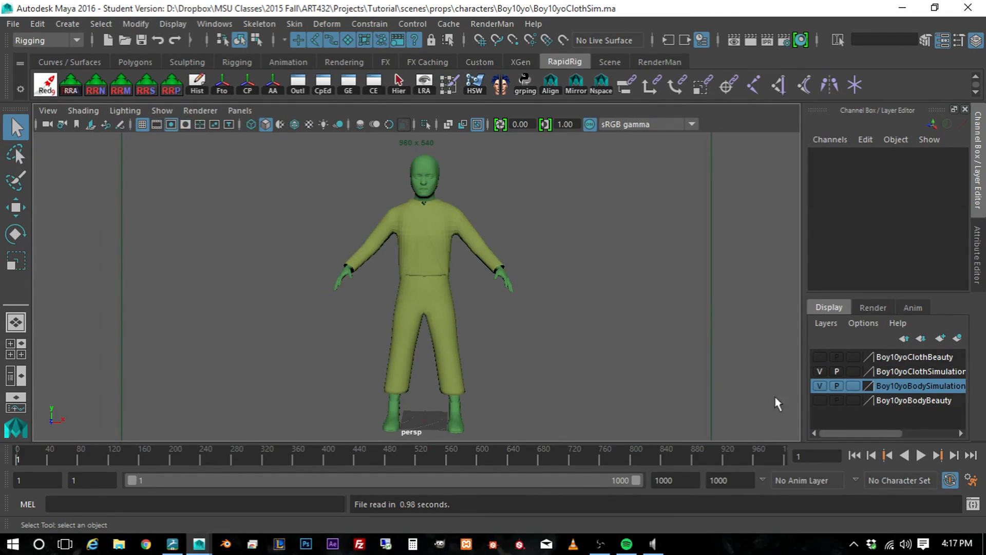
Hide the Boy10yoClothSimulation and Boy10yoBodySimulation layers and show the Boy10yoBodyBeauty layer
{"action": "left_click", "coordinate": [820, 371]}
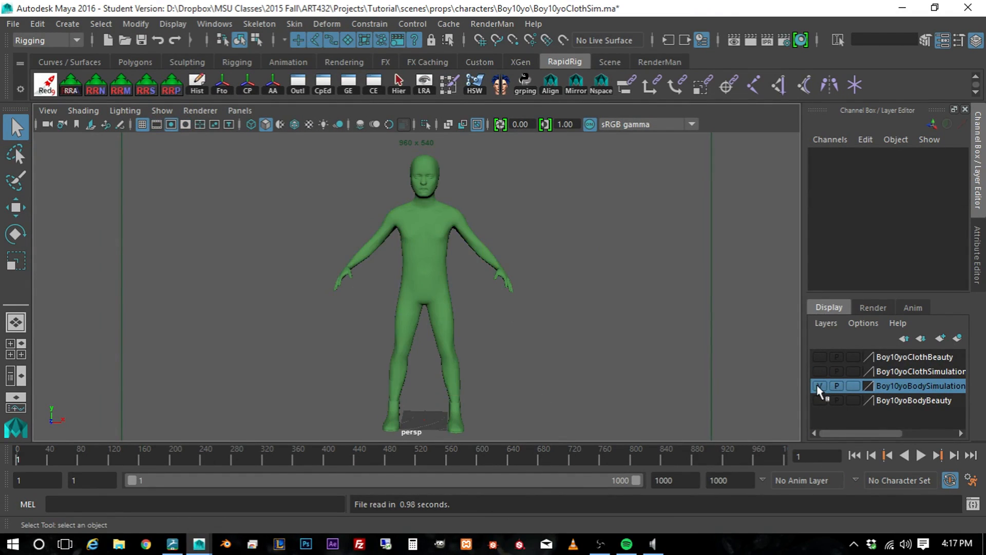
{"action": "left_click", "coordinate": [819, 386]}
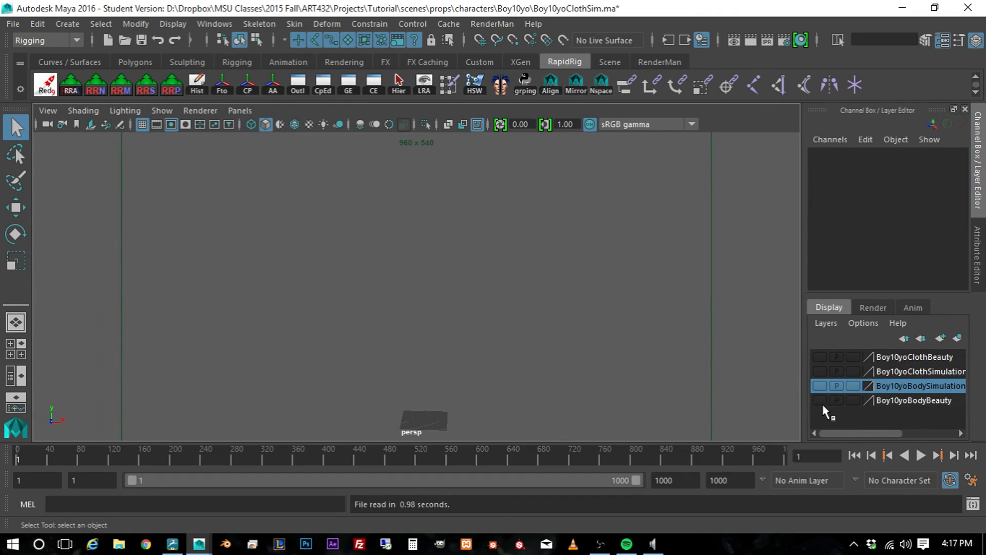
{"action": "left_click", "coordinate": [819, 400]}
{"action": "scroll", "coordinate": [597, 267], "scroll_direction": "down", "scroll_amount": 2}
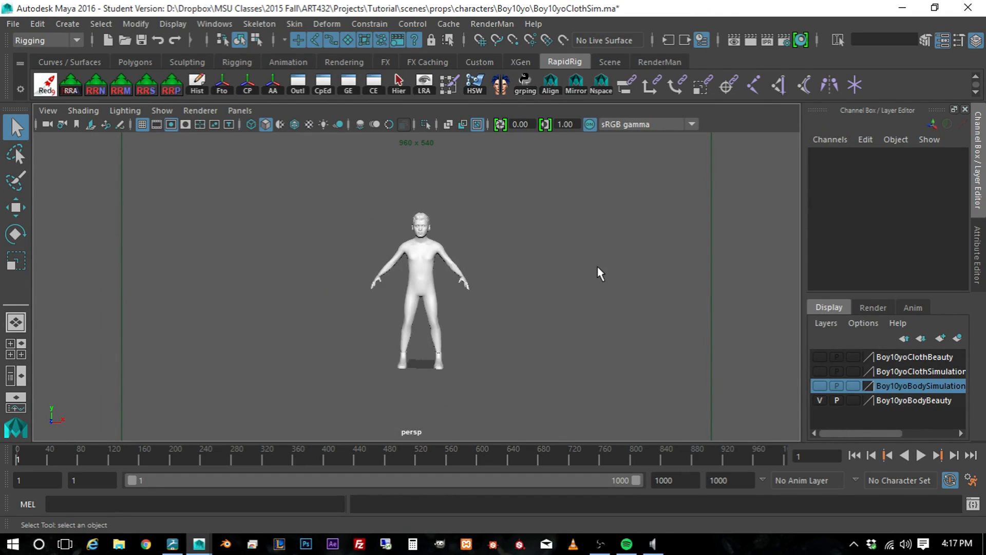
{"action": "scroll", "coordinate": [597, 267], "scroll_direction": "up", "scroll_amount": 1}
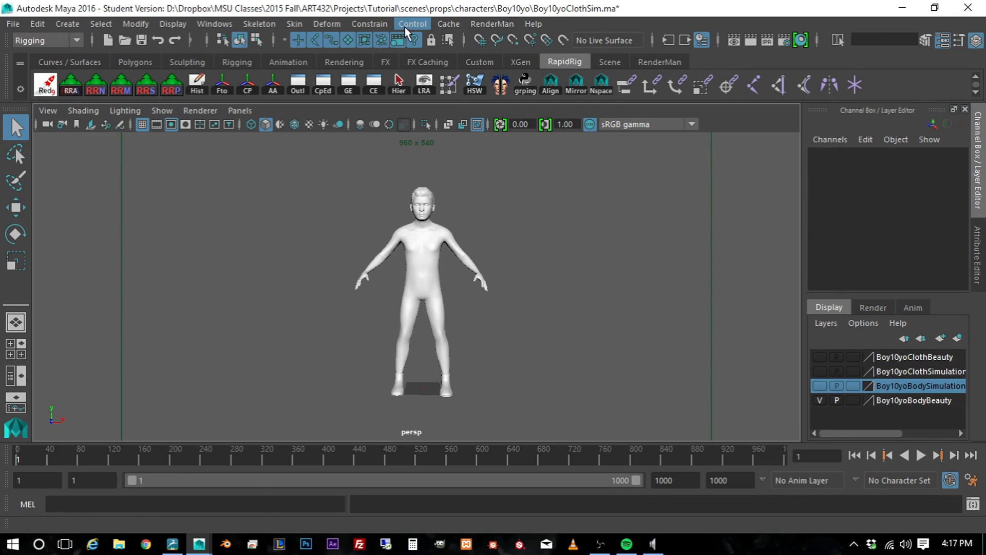
Detach the Geometry Cache commands into a floating window and place it beside the character
{"action": "left_click", "coordinate": [449, 24]}
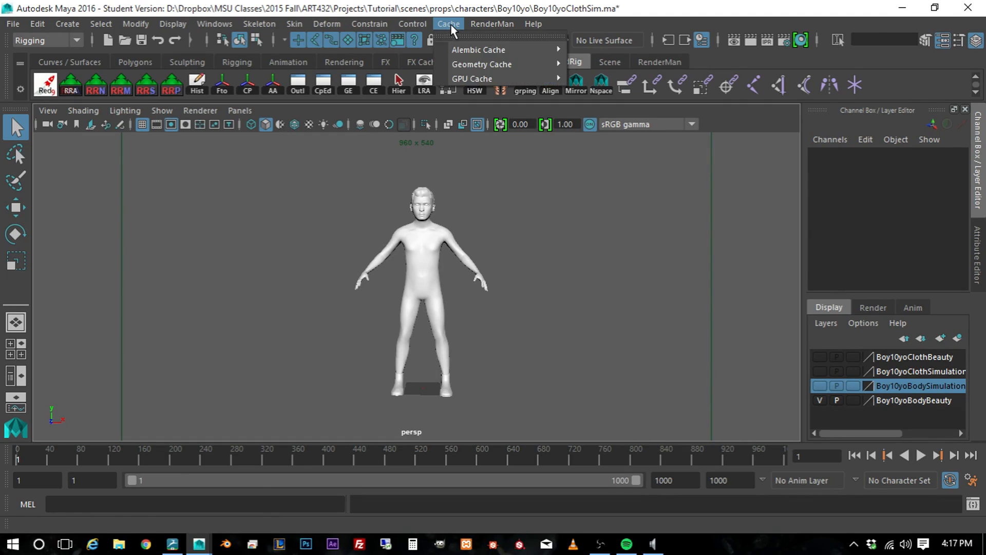
{"action": "mouse_move", "coordinate": [471, 65]}
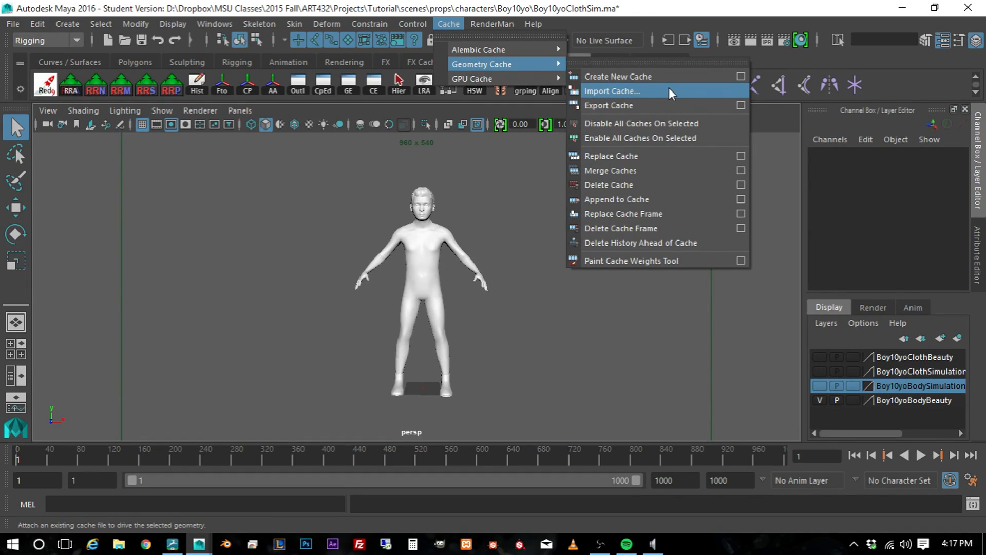
{"action": "left_click", "coordinate": [674, 62]}
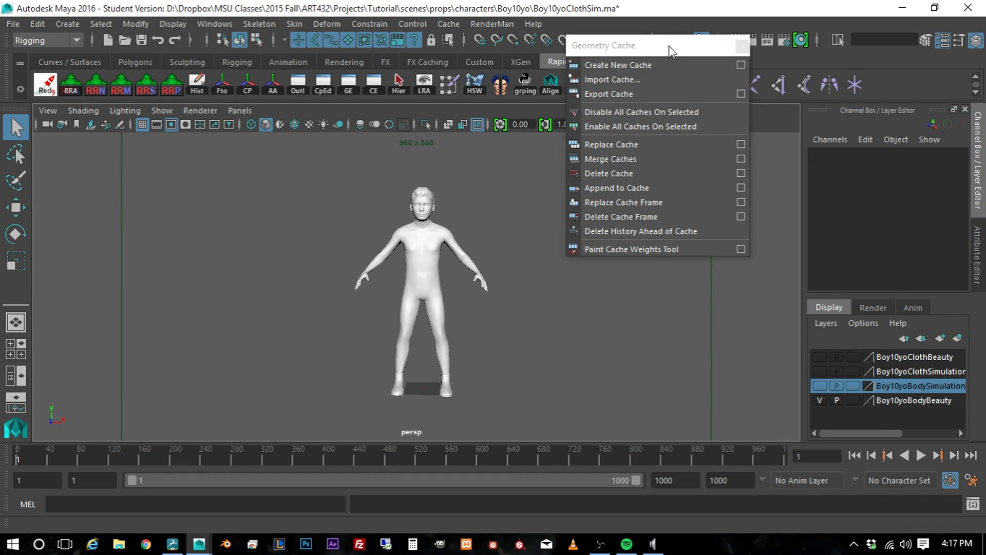
{"action": "left_click_drag", "start_coordinate": [670, 47], "coordinate": [702, 97]}
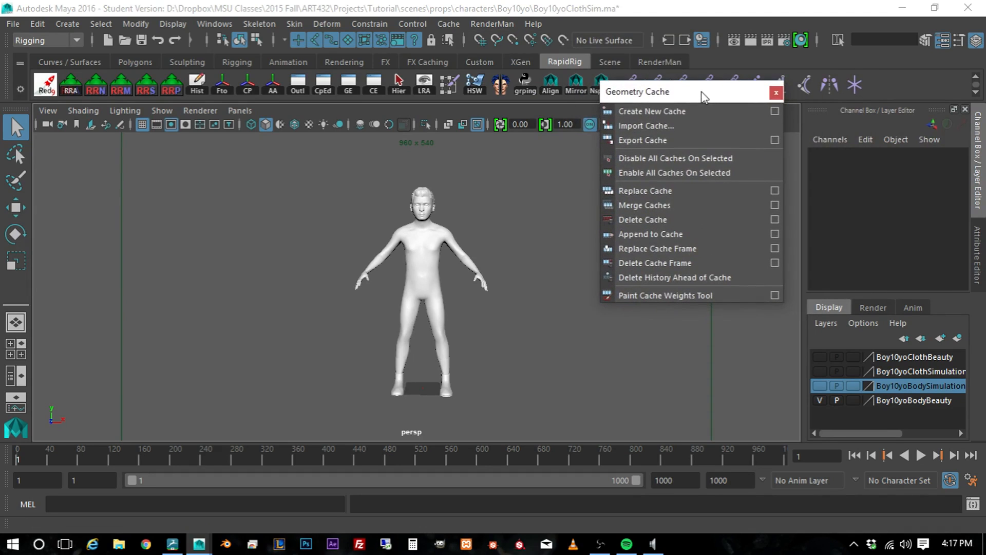
Open the Outliner and fully expand Boy10yoBodyBeauty_grp inside Boy10yoClothSim_grp to list all its body meshes
{"action": "left_click", "coordinate": [215, 23]}
{"action": "left_click", "coordinate": [235, 151]}
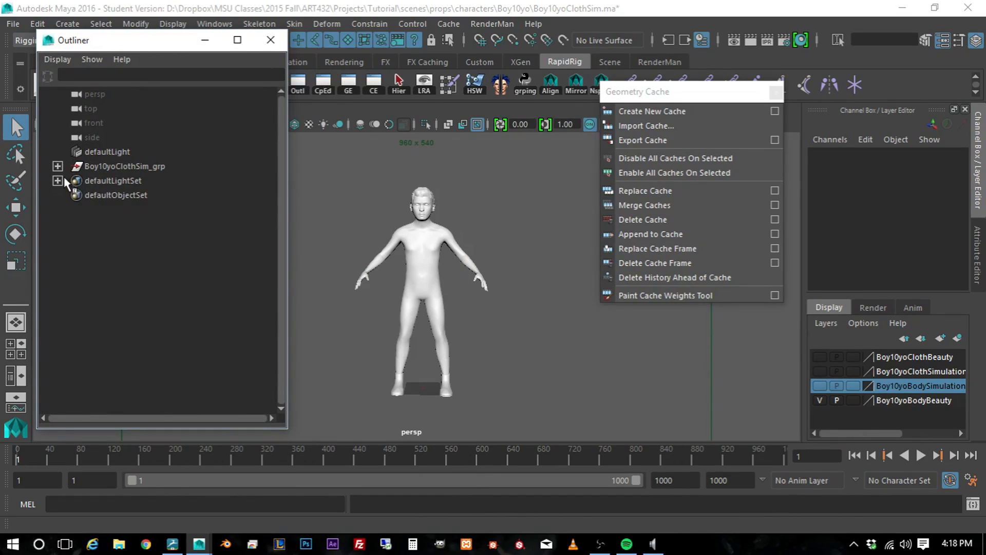
{"action": "left_click", "coordinate": [57, 167]}
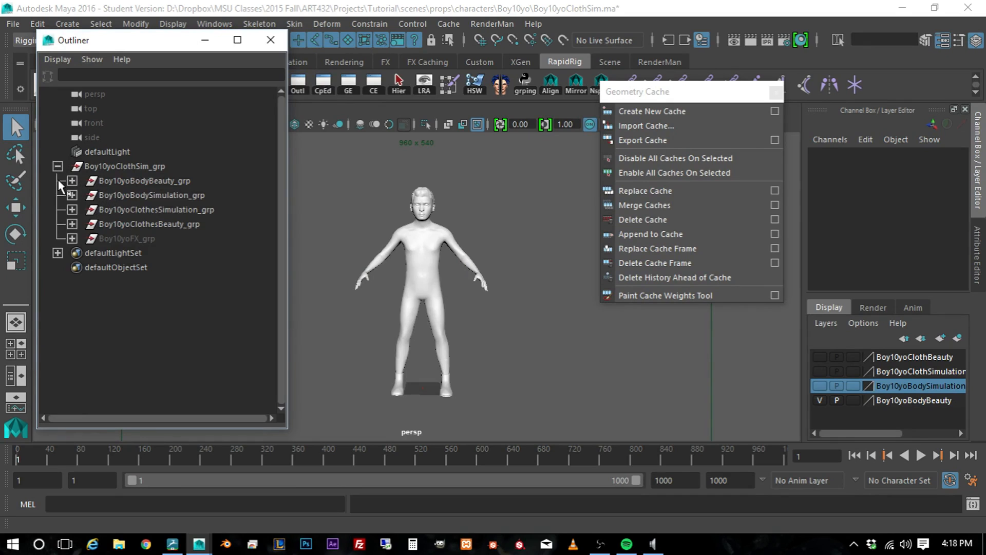
{"action": "left_click", "coordinate": [72, 181]}
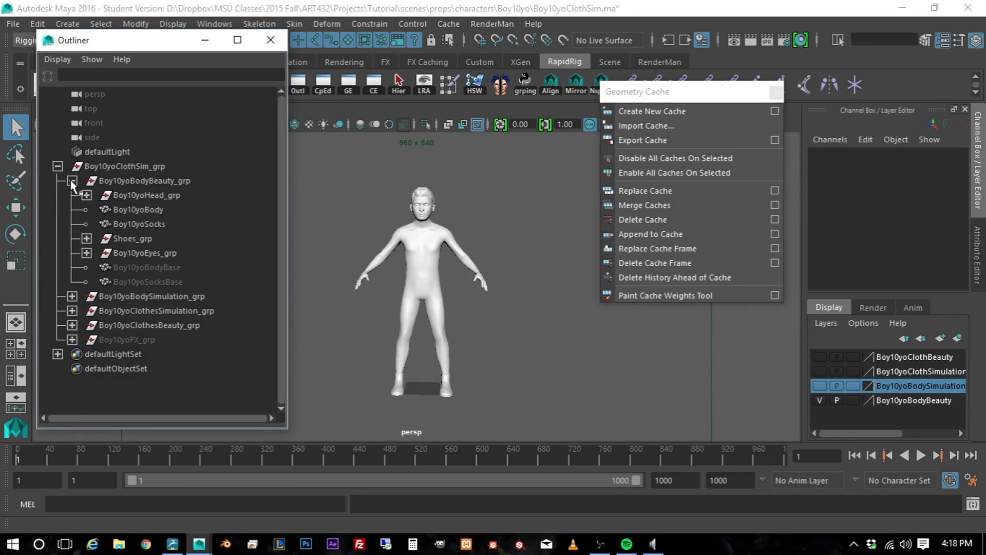
{"action": "left_click", "coordinate": [72, 181]}
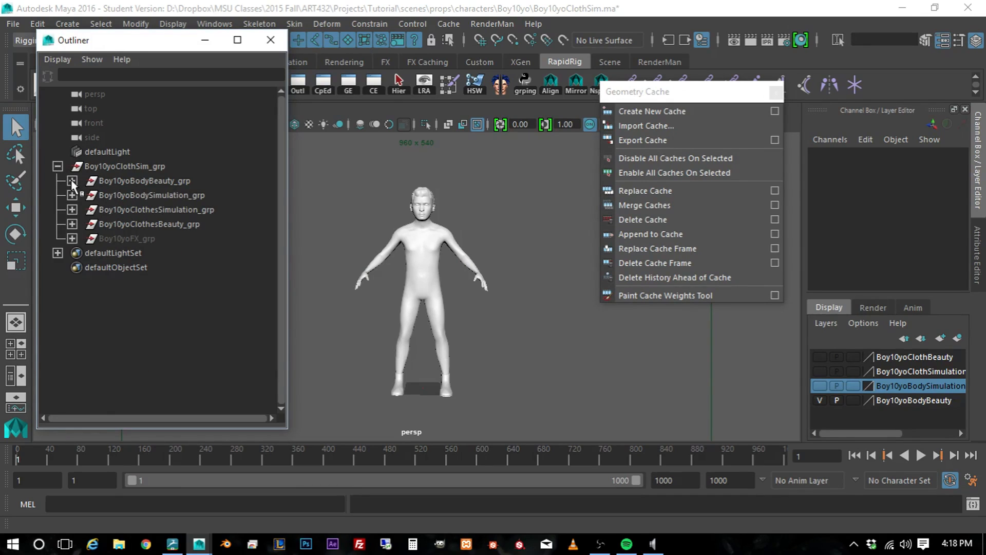
{"action": "left_click", "coordinate": [72, 181]}
{"action": "left_click_drag", "start_coordinate": [170, 48], "coordinate": [168, 10]}
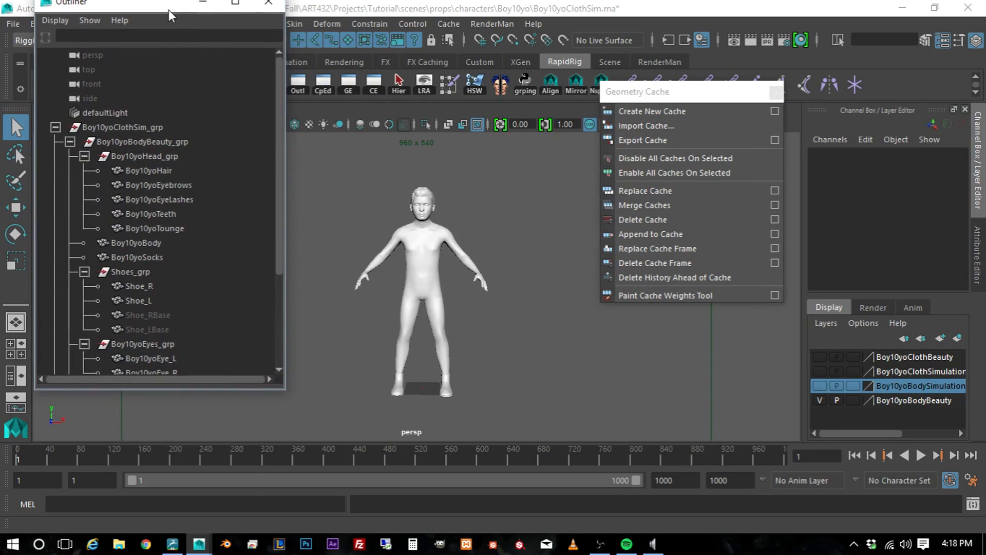
{"action": "scroll", "coordinate": [161, 199], "scroll_direction": "down", "scroll_amount": 3}
{"action": "scroll", "coordinate": [161, 201], "scroll_direction": "up", "scroll_amount": 3}
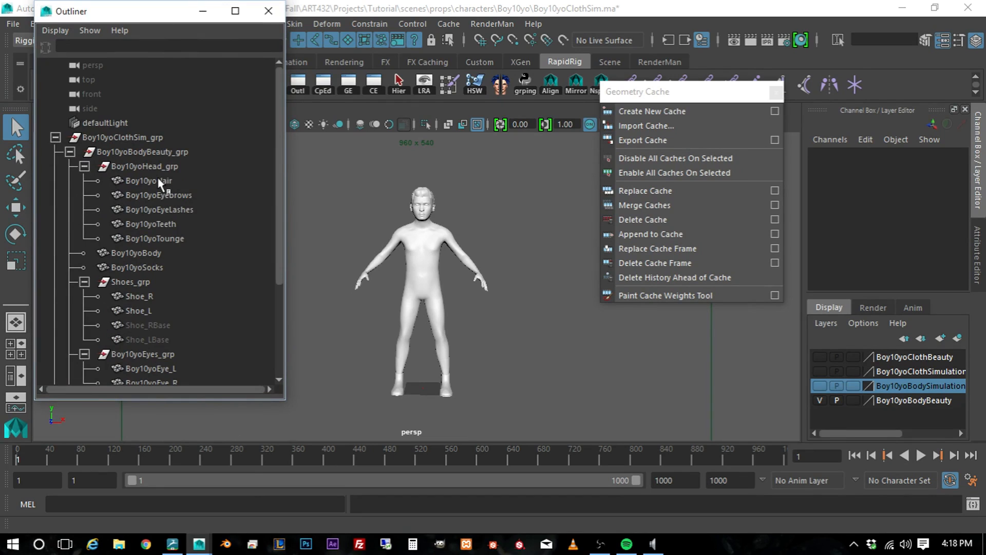
Move the floating Geometry Cache commands beside the Outliner and import Boy10yoHairShape.xml onto the Boy10yoHair mesh
{"action": "left_click", "coordinate": [161, 183]}
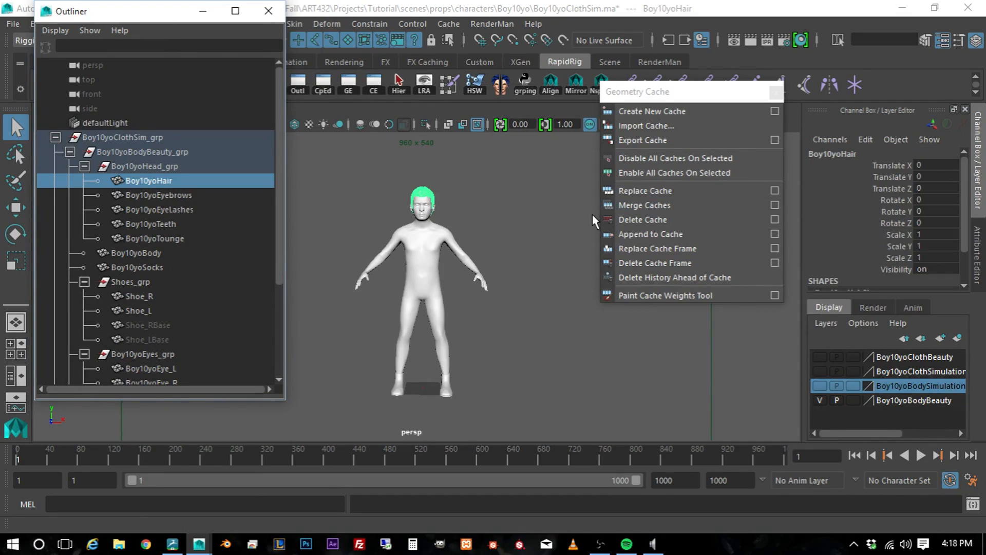
{"action": "left_click", "coordinate": [689, 94]}
{"action": "left_click_drag", "start_coordinate": [689, 94], "coordinate": [405, 50]}
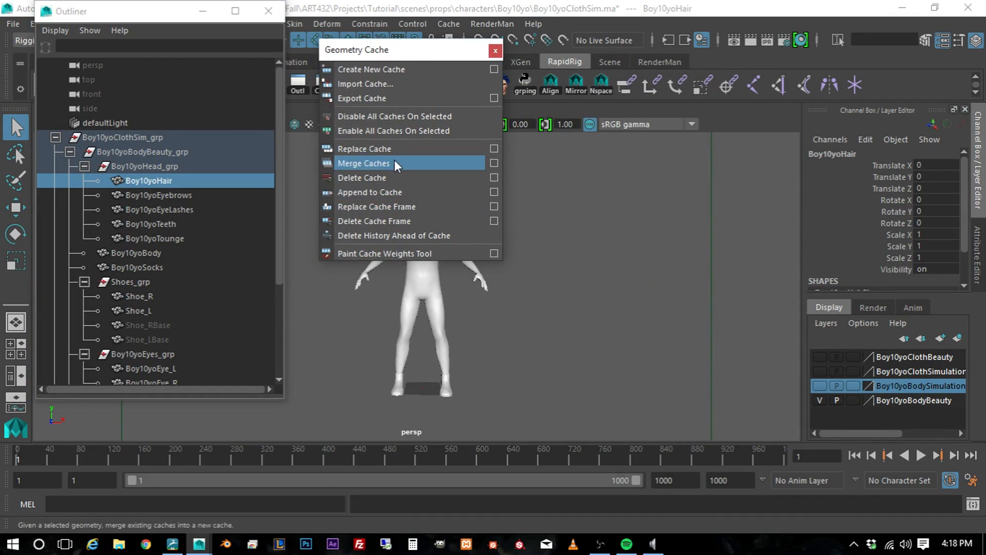
{"action": "left_click", "coordinate": [384, 88]}
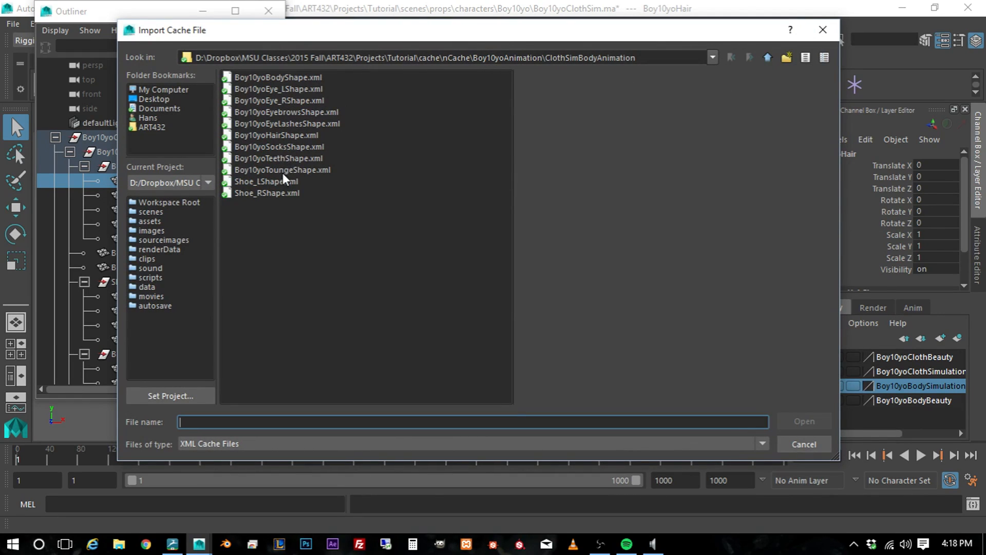
{"action": "left_click", "coordinate": [295, 137]}
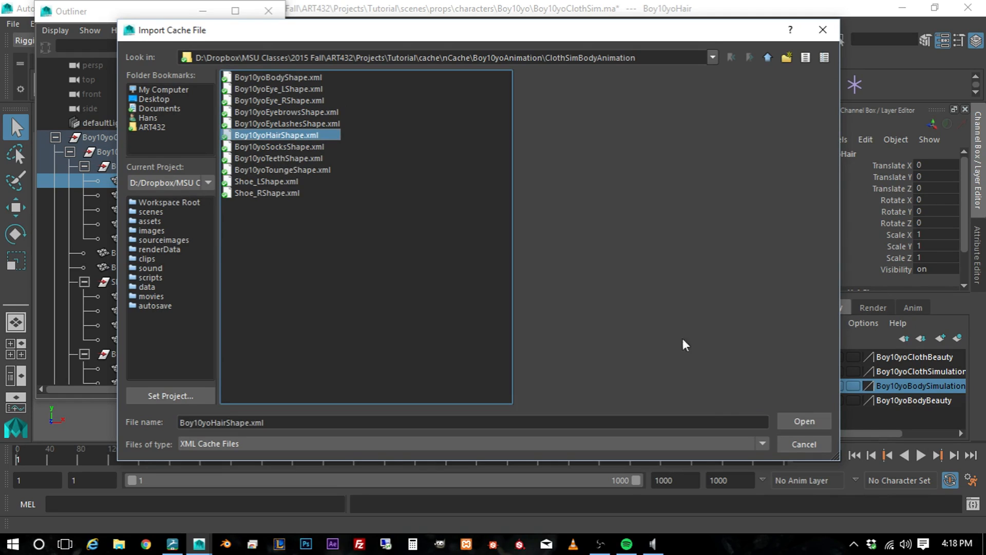
{"action": "left_click", "coordinate": [804, 422]}
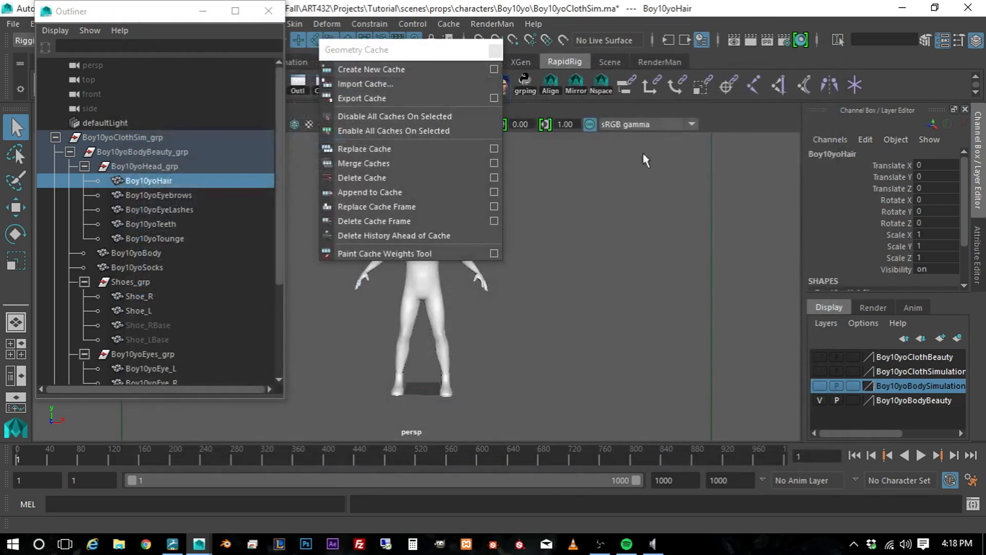
Import the Boy10yoEyebrowsShape.xml cache from the ClothSimBodyAnimation folder onto the Boy10yoEyebrows mesh
{"action": "left_click", "coordinate": [148, 195]}
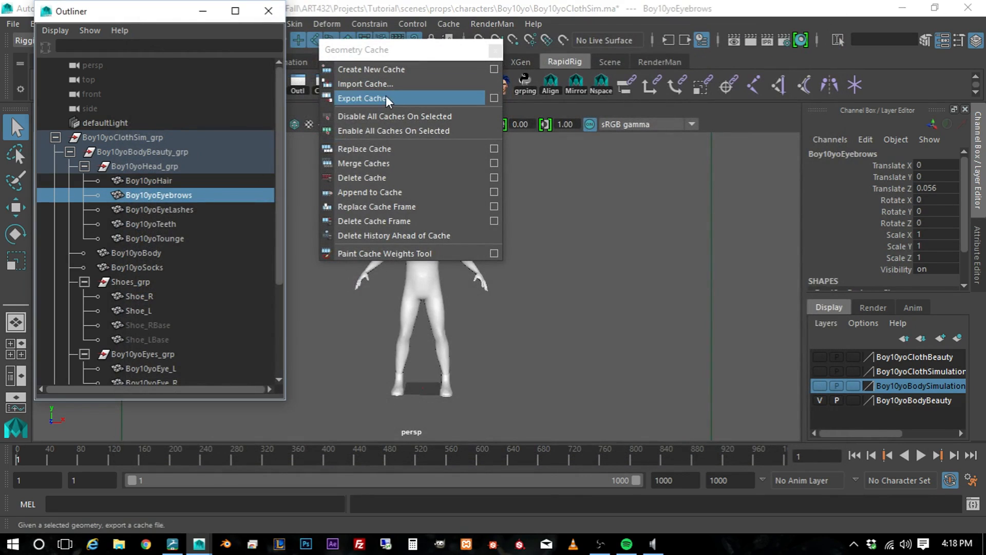
{"action": "left_click", "coordinate": [366, 83]}
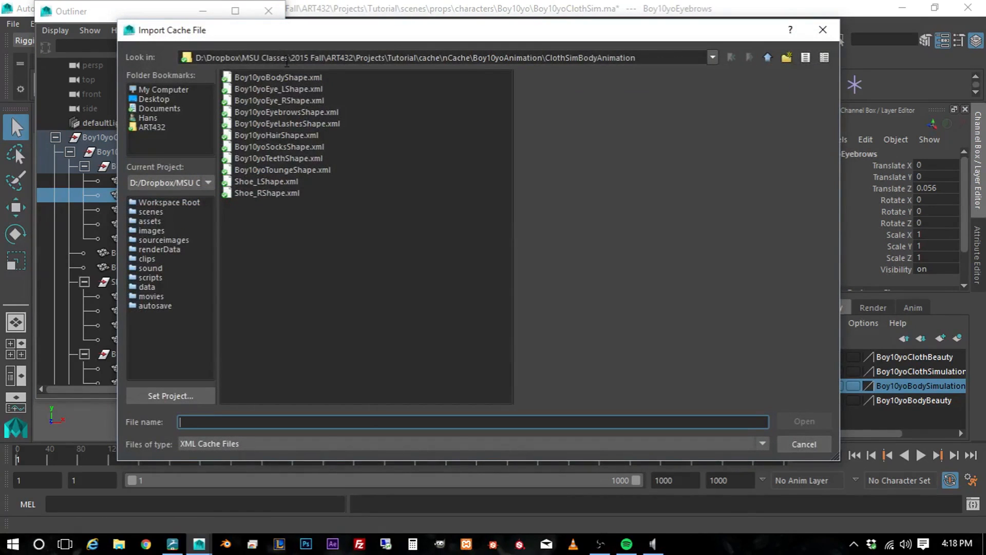
{"action": "left_click_drag", "start_coordinate": [428, 35], "coordinate": [495, 31]}
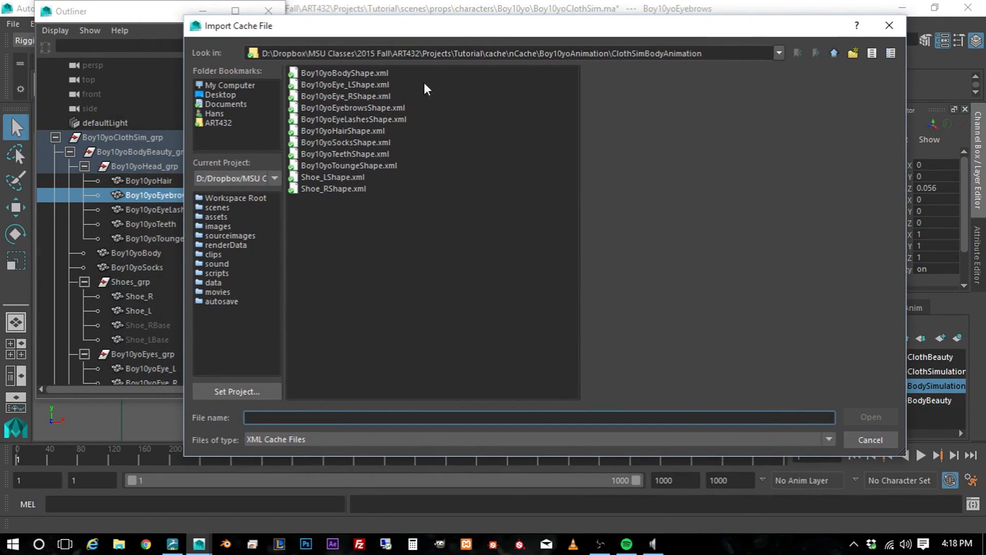
{"action": "left_click", "coordinate": [354, 108]}
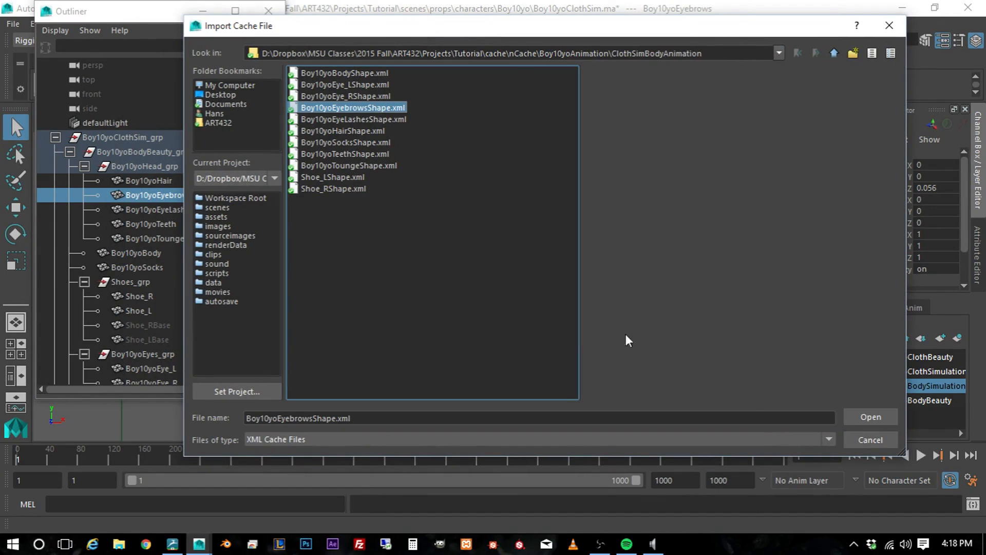
{"action": "left_click", "coordinate": [870, 417]}
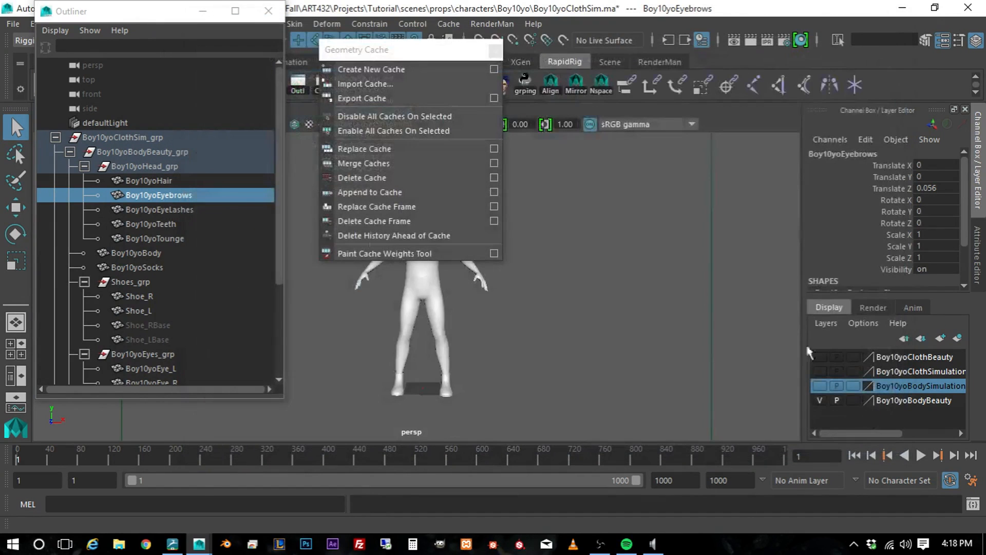
Import the Boy10yoEyeLashesShape.xml cache from the ClothSimBodyAnimation folder onto the Boy10yoEyeLashes mesh
{"action": "left_click", "coordinate": [162, 210]}
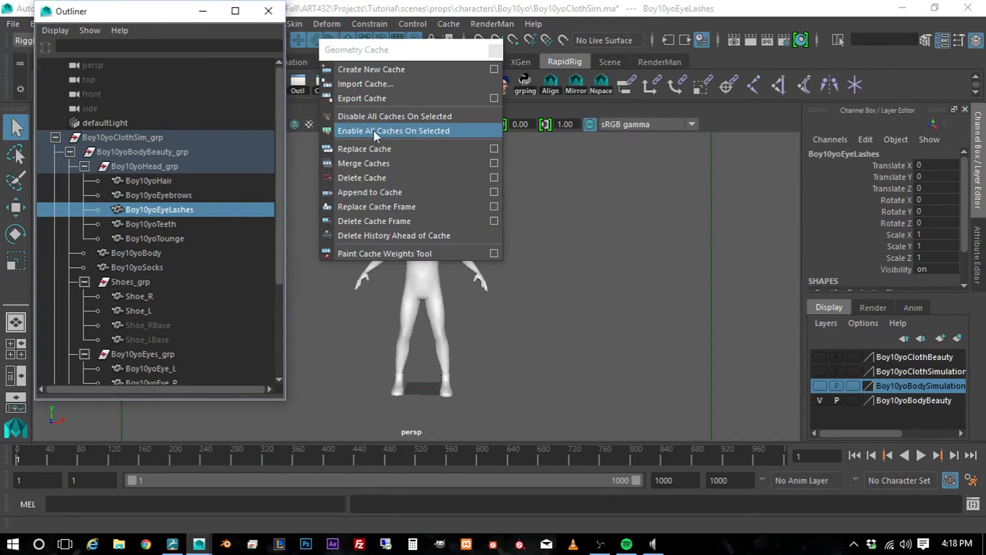
{"action": "left_click", "coordinate": [371, 84]}
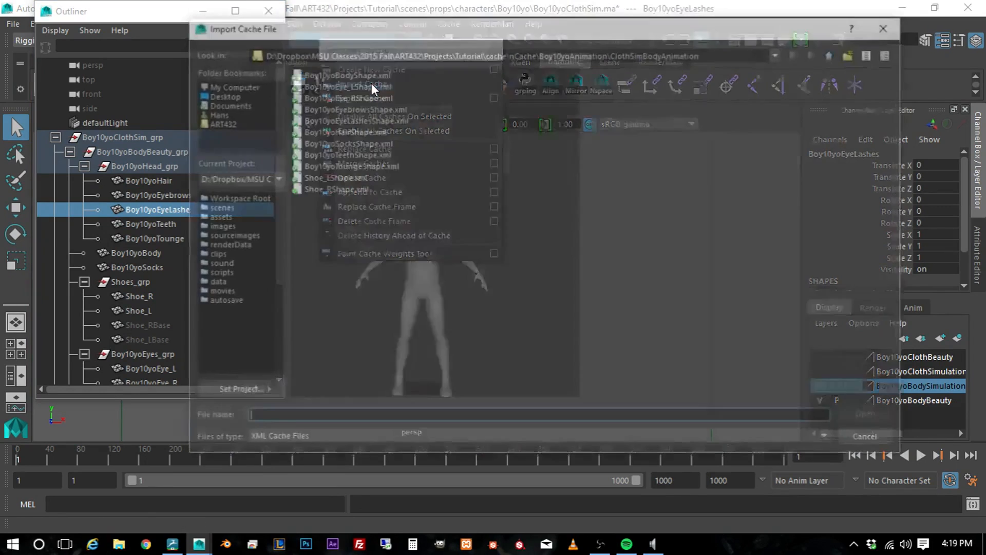
{"action": "left_click", "coordinate": [350, 119]}
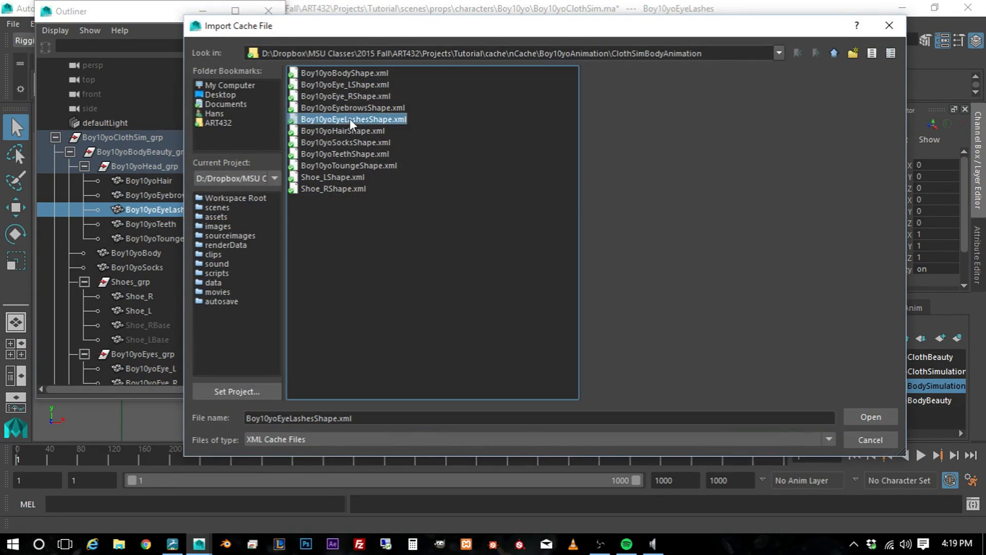
{"action": "left_click", "coordinate": [869, 416]}
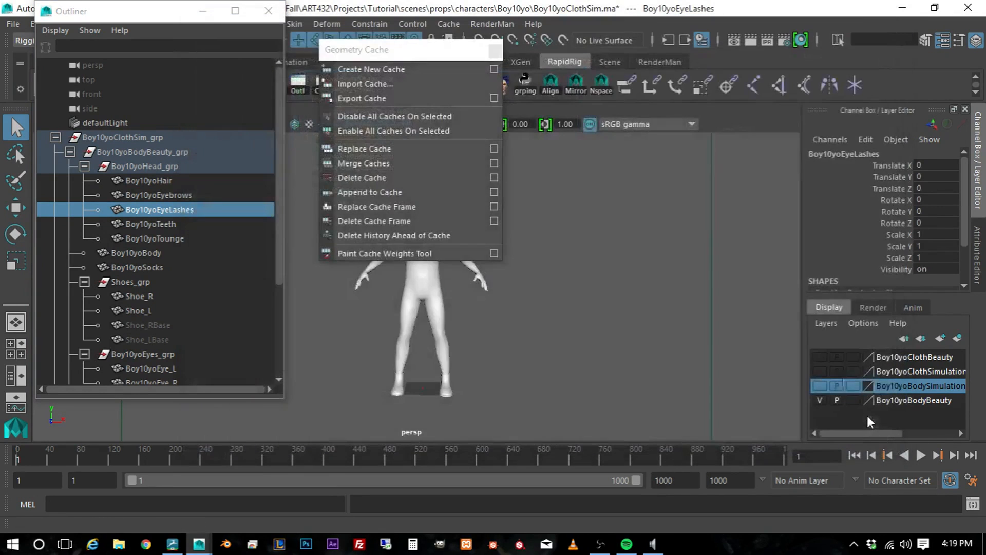
Import the Boy10yoTeethShape.xml cache from the ClothSimBodyAnimation folder onto the Boy10yoTeeth mesh
{"action": "left_click", "coordinate": [165, 225]}
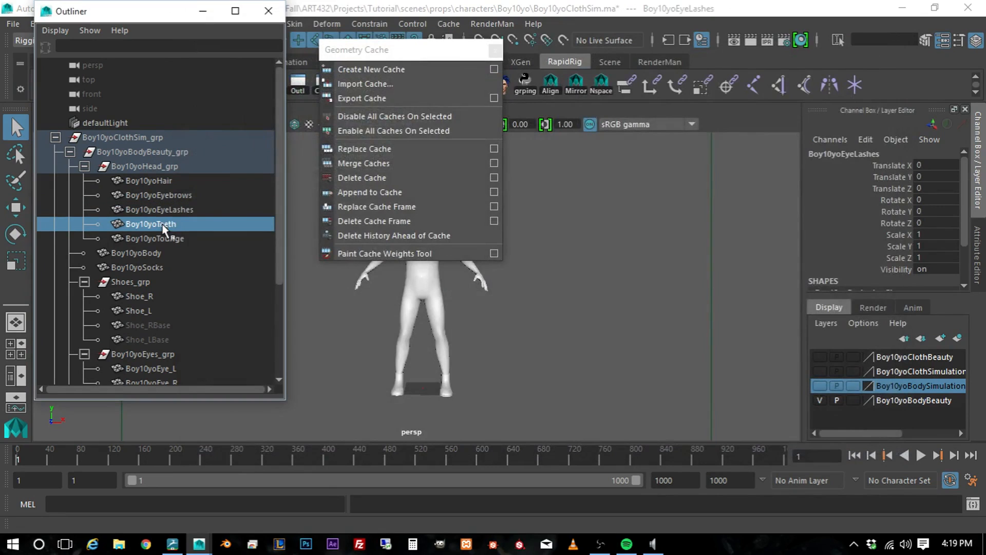
{"action": "left_click", "coordinate": [372, 84]}
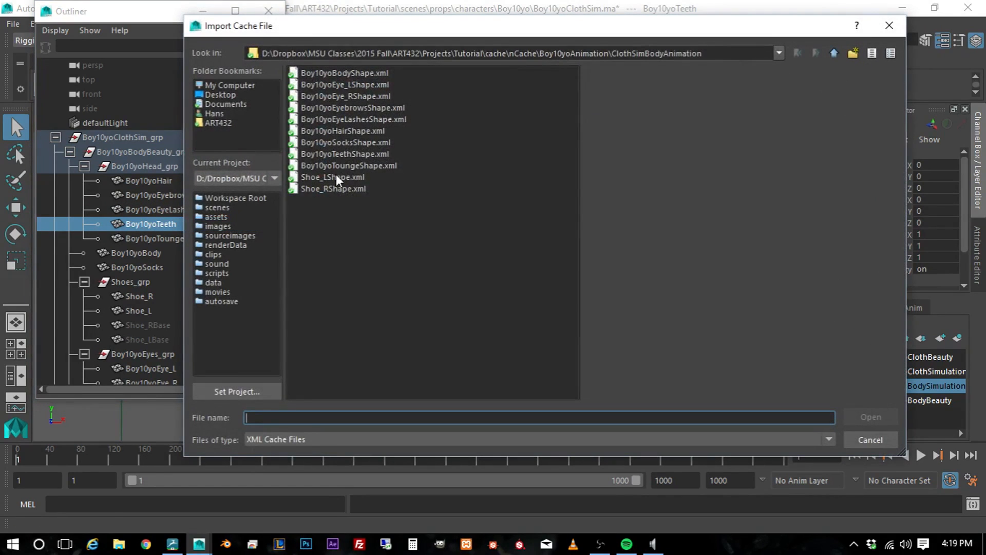
{"action": "left_click", "coordinate": [341, 154]}
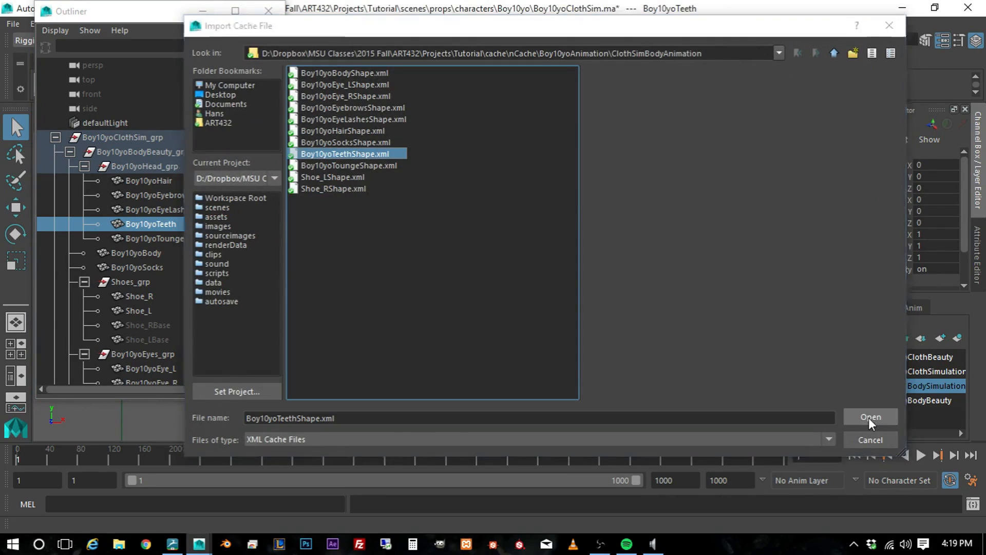
{"action": "left_click", "coordinate": [868, 417]}
Import the Boy10yoTeethShape.xml cache from the ClothSimBodyAnimation folder onto the Boy10yoTounge mesh
{"action": "left_click", "coordinate": [149, 239]}
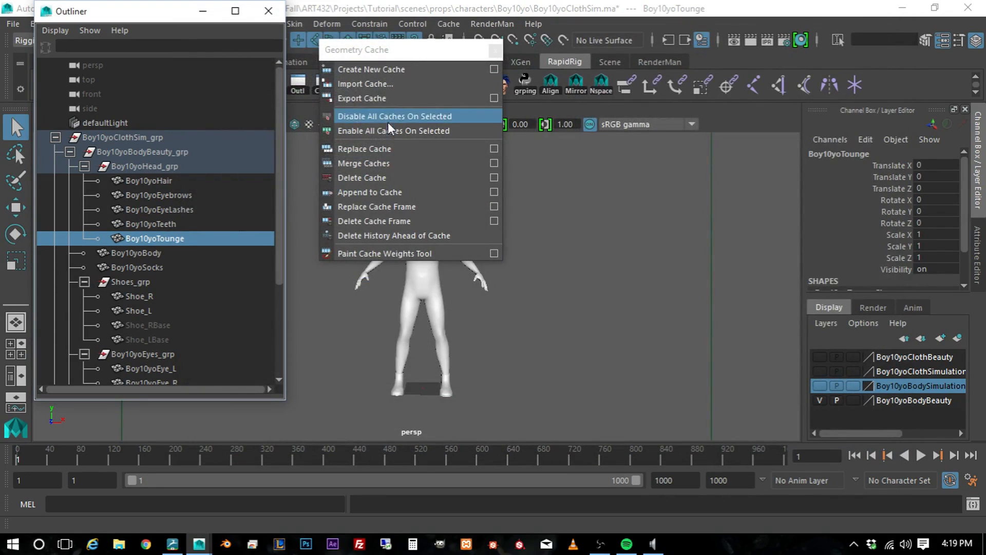
{"action": "left_click", "coordinate": [367, 82]}
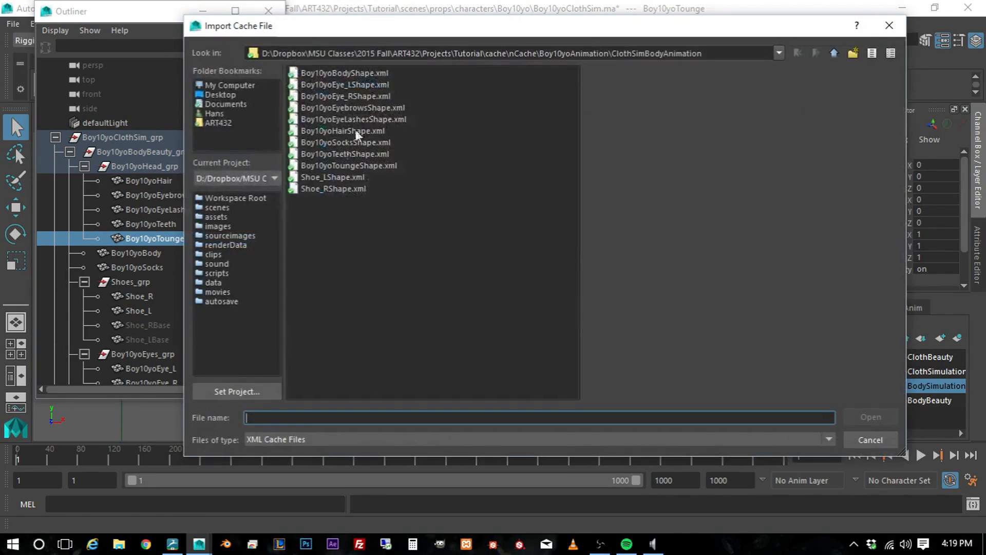
{"action": "left_click", "coordinate": [333, 155]}
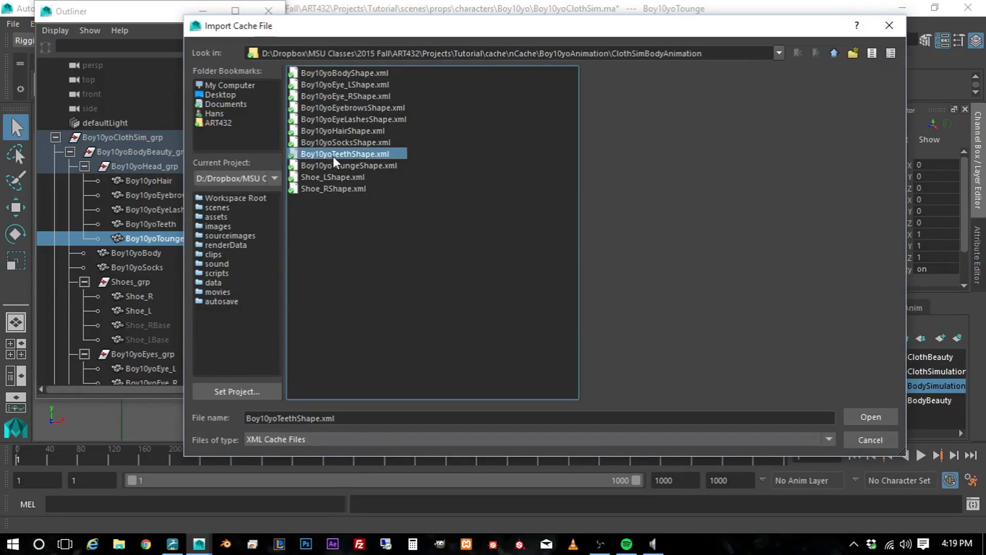
{"action": "left_click", "coordinate": [871, 416]}
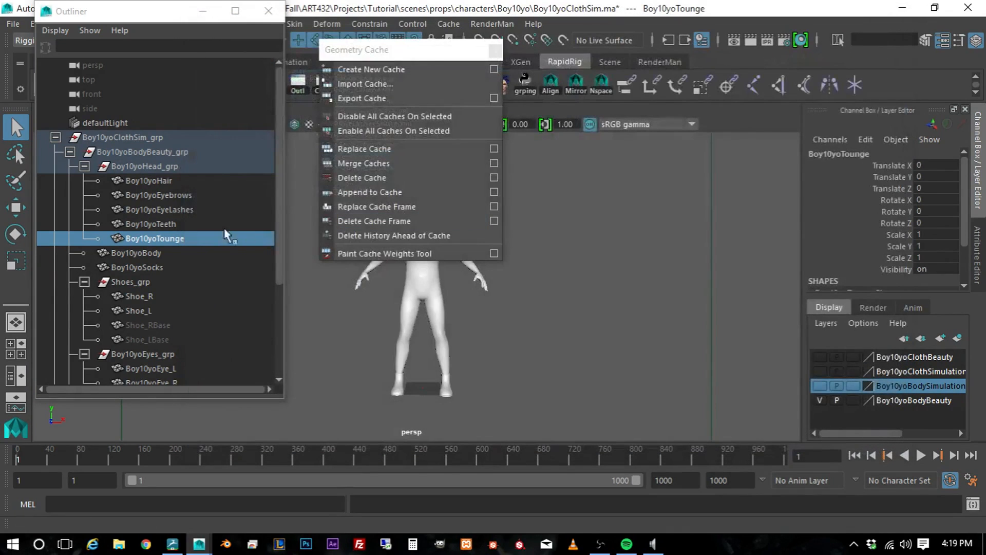
Import the Boy10yoBodyShape.xml cache from the ClothSimBodyAnimation folder onto the Boy10yoBody mesh
{"action": "left_click", "coordinate": [135, 252]}
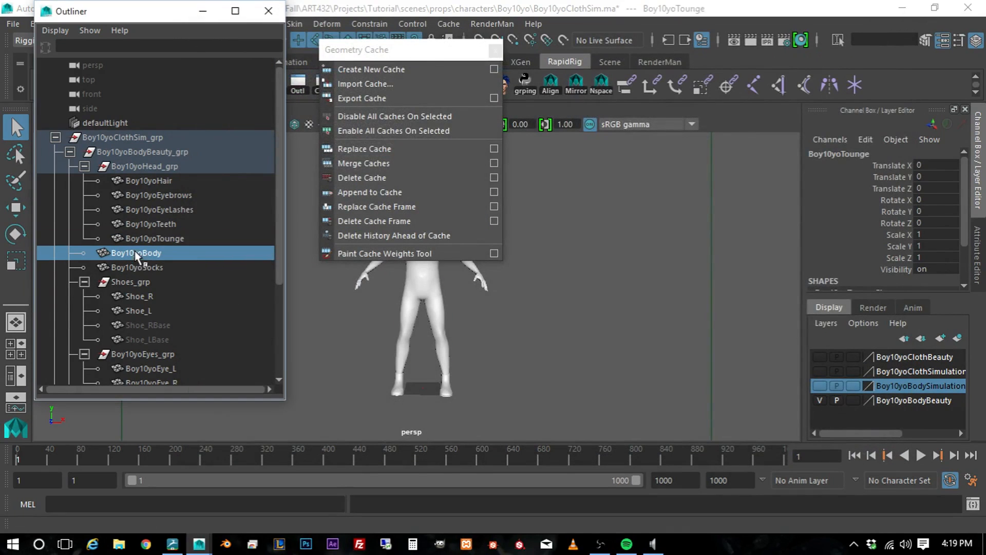
{"action": "left_click", "coordinate": [375, 84]}
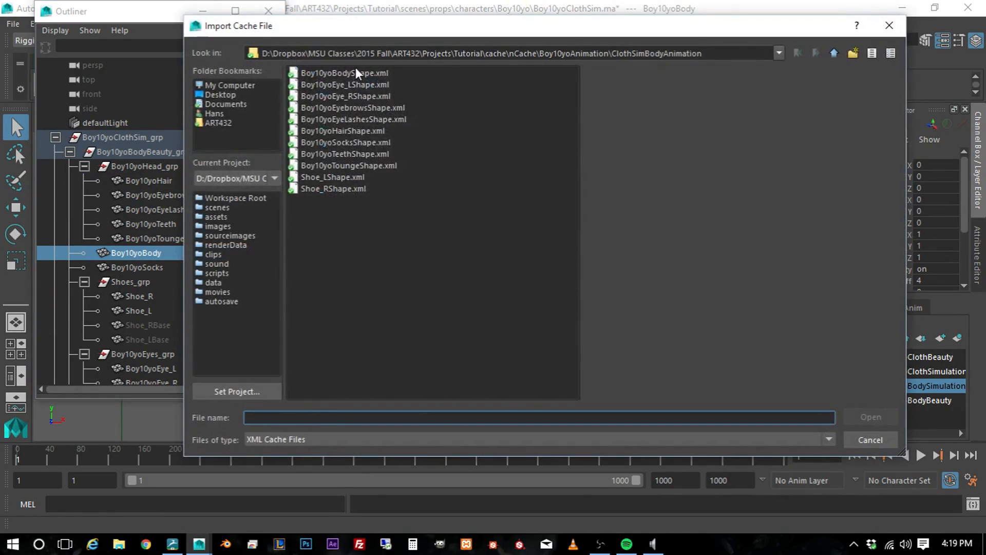
{"action": "left_click", "coordinate": [354, 72]}
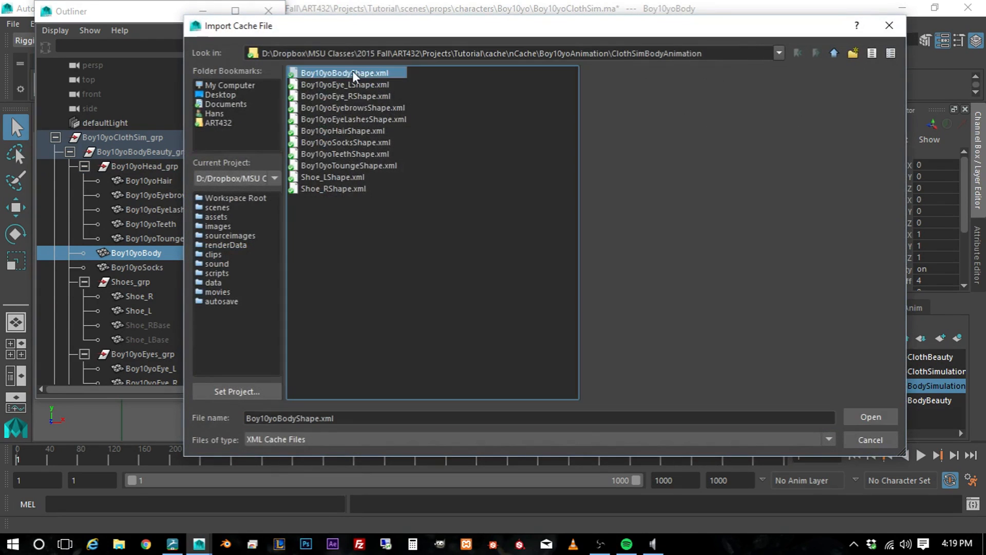
{"action": "left_click", "coordinate": [869, 418]}
Import the Boy10yoSocksShape.xml cache from the ClothSimBodyAnimation folder onto the Boy10yoSocks mesh
{"action": "left_click", "coordinate": [140, 269]}
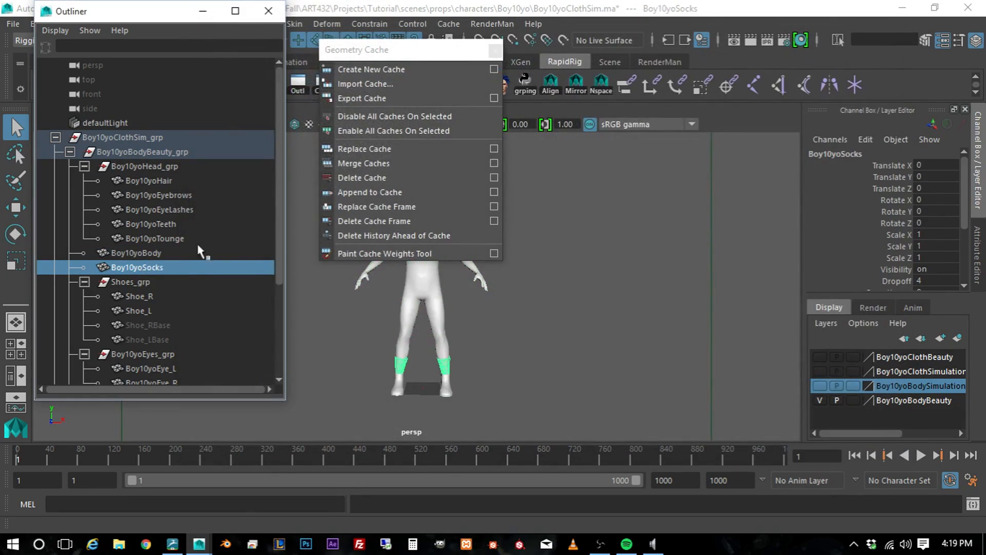
{"action": "left_click", "coordinate": [350, 82]}
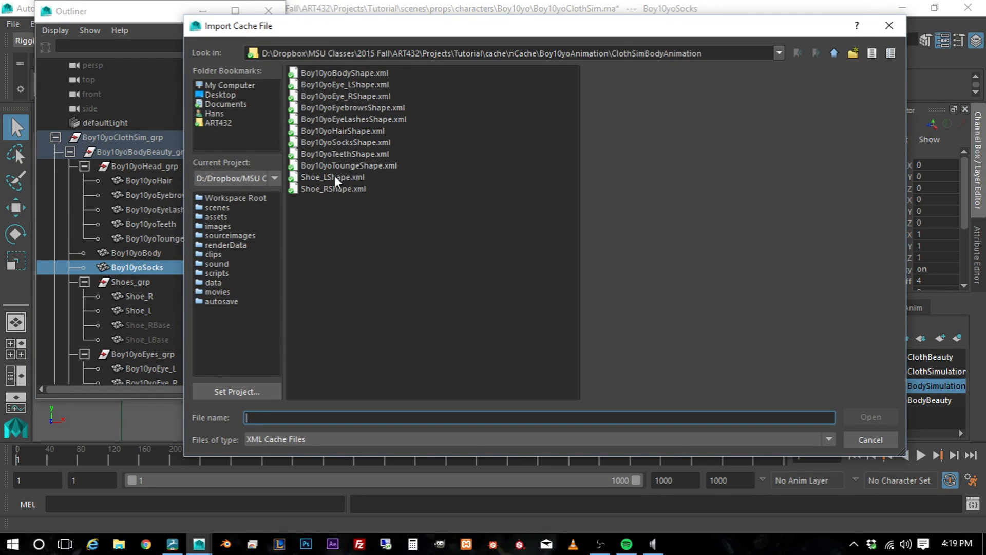
{"action": "left_click", "coordinate": [337, 143]}
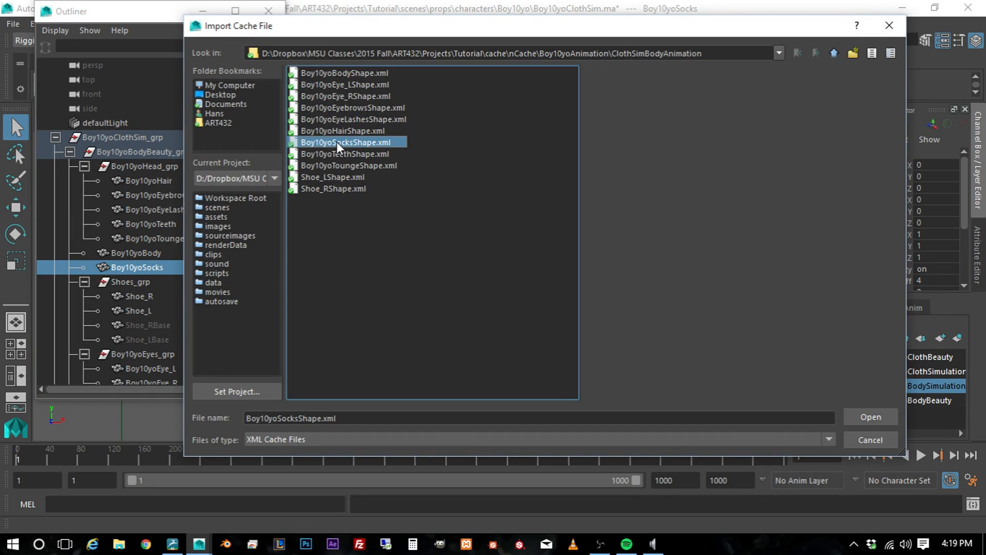
{"action": "left_click", "coordinate": [868, 416]}
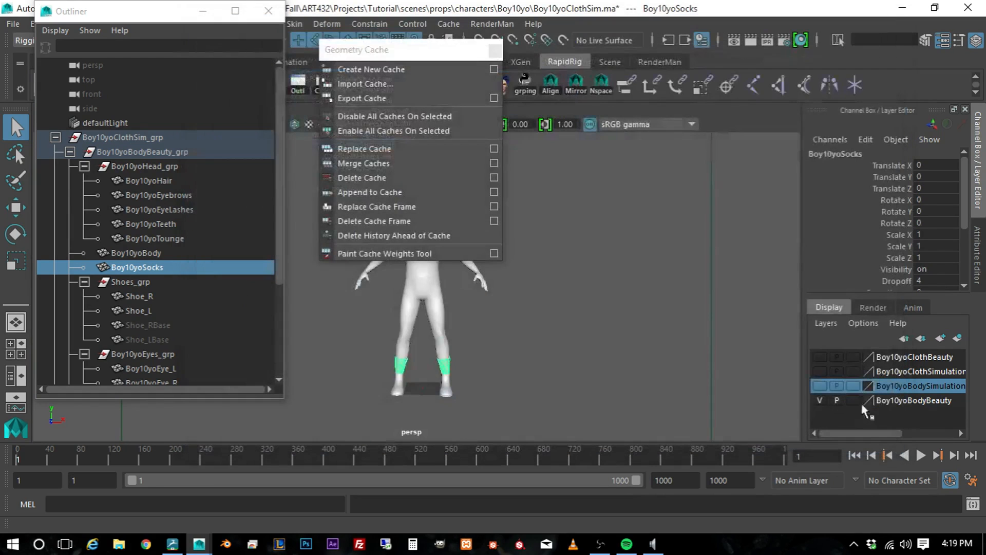
Import the Shoe_RShape.xml cache from the ClothSimBodyAnimation folder onto the Shoe_R mesh
{"action": "left_click", "coordinate": [138, 298]}
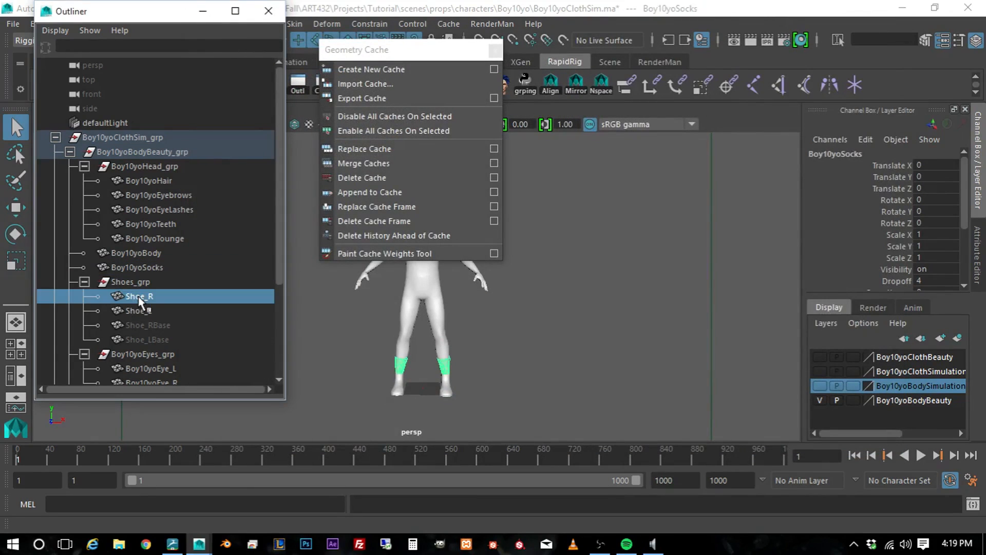
{"action": "left_click", "coordinate": [363, 83]}
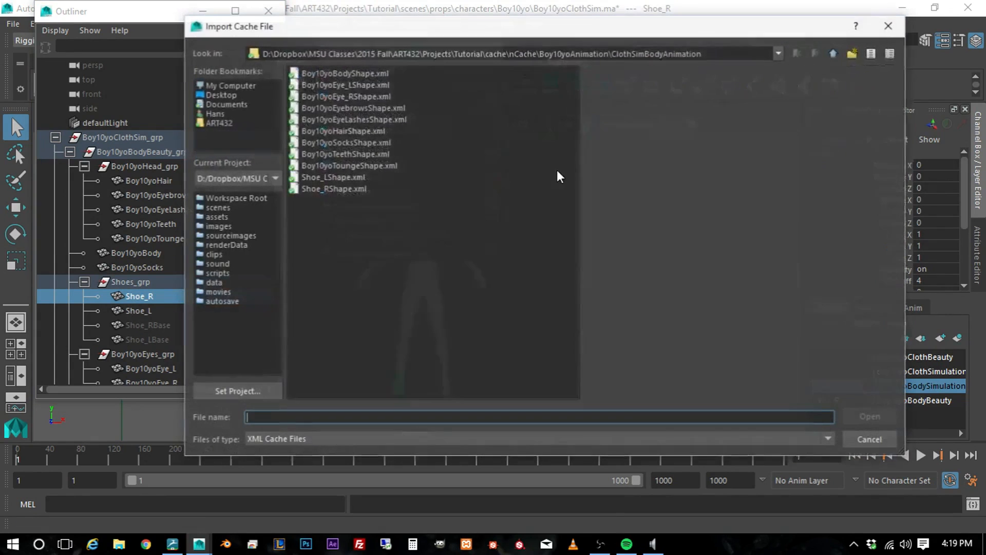
{"action": "left_click", "coordinate": [335, 189]}
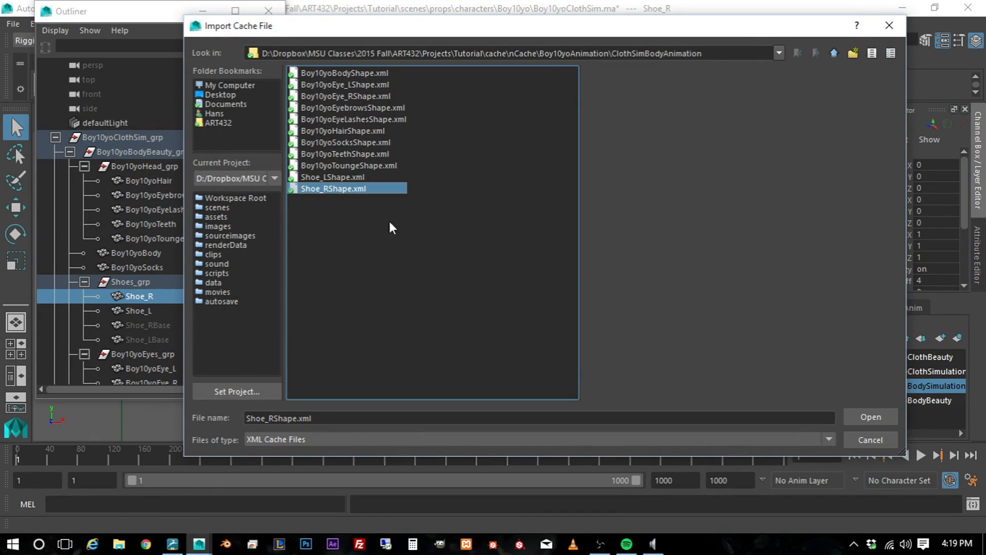
{"action": "left_click", "coordinate": [880, 416]}
Import the Shoe_LShape.xml cache from the ClothSimBodyAnimation folder onto the Shoe_L mesh
{"action": "left_click", "coordinate": [139, 311]}
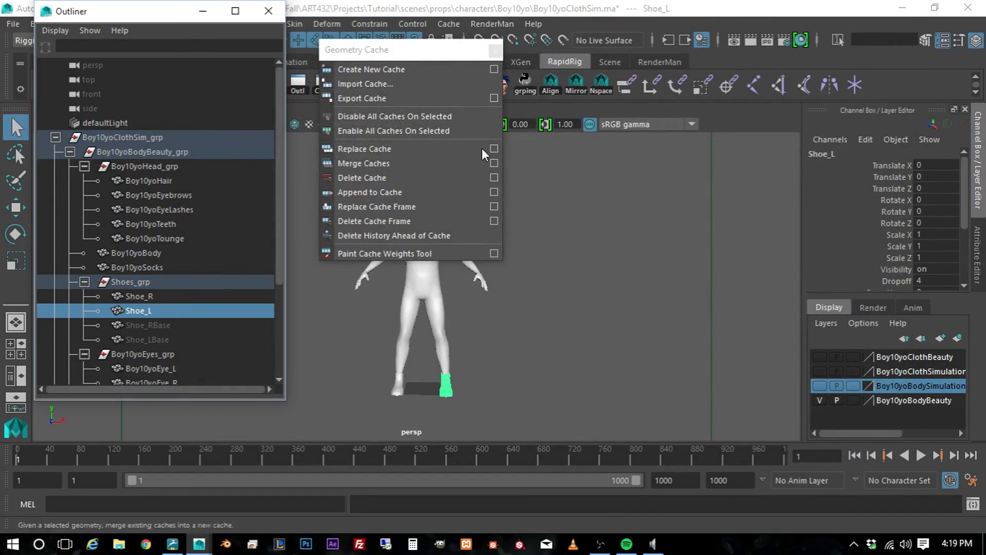
{"action": "left_click", "coordinate": [374, 83]}
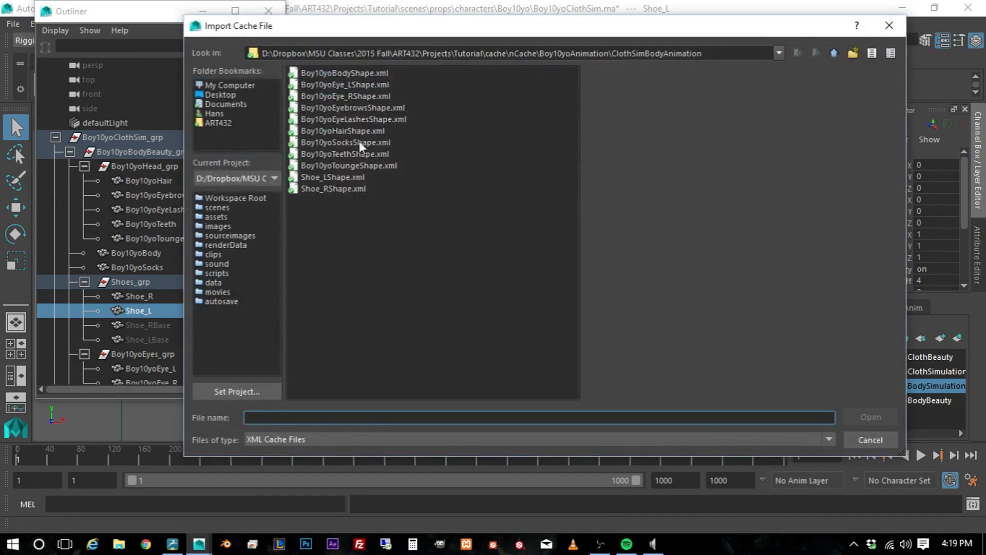
{"action": "left_click", "coordinate": [347, 177]}
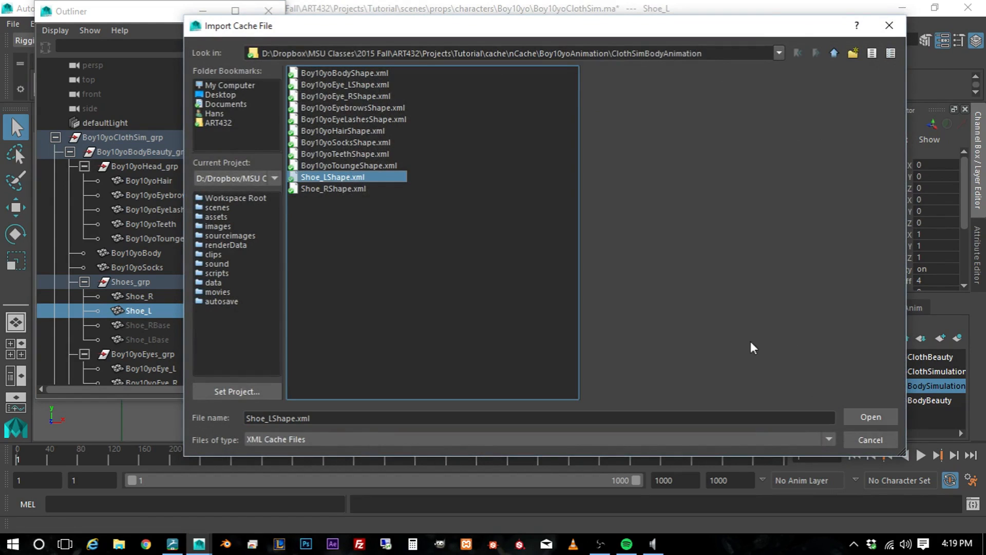
{"action": "left_click", "coordinate": [869, 417]}
Import the Boy10yoEye_LShape.xml cache from the ClothSimBodyAnimation folder onto the Boy10yoEye_L mesh
{"action": "scroll", "coordinate": [139, 304], "scroll_direction": "down", "scroll_amount": 5}
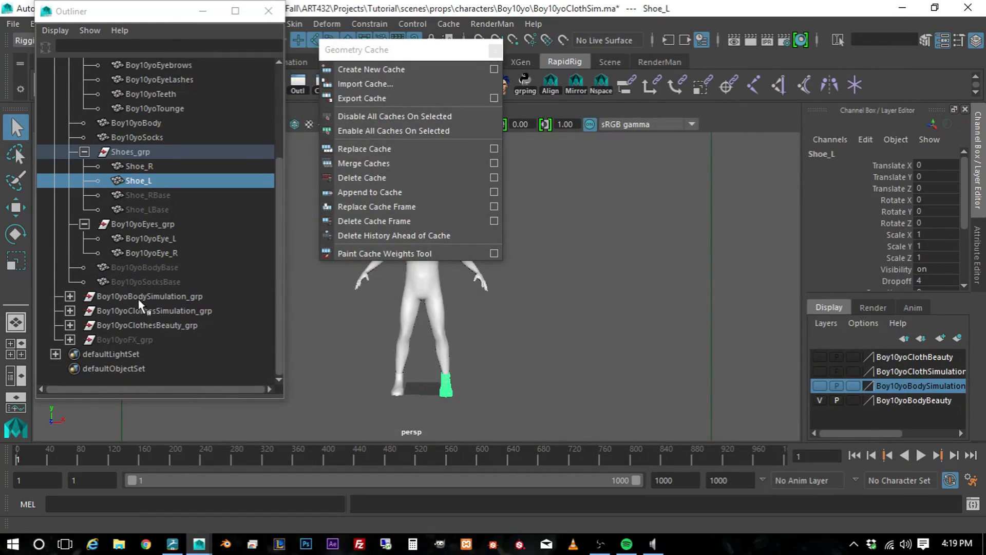
{"action": "left_click", "coordinate": [160, 239]}
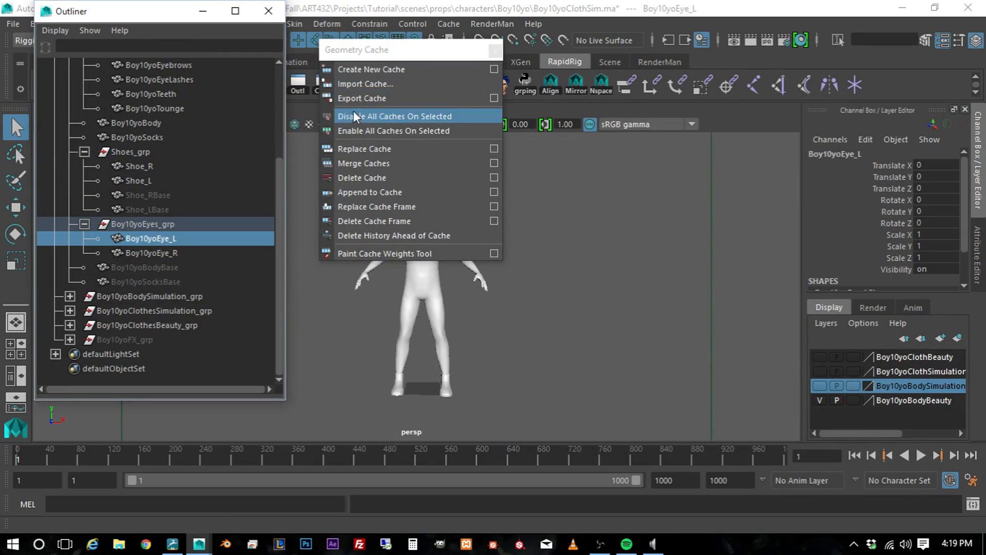
{"action": "left_click", "coordinate": [374, 83]}
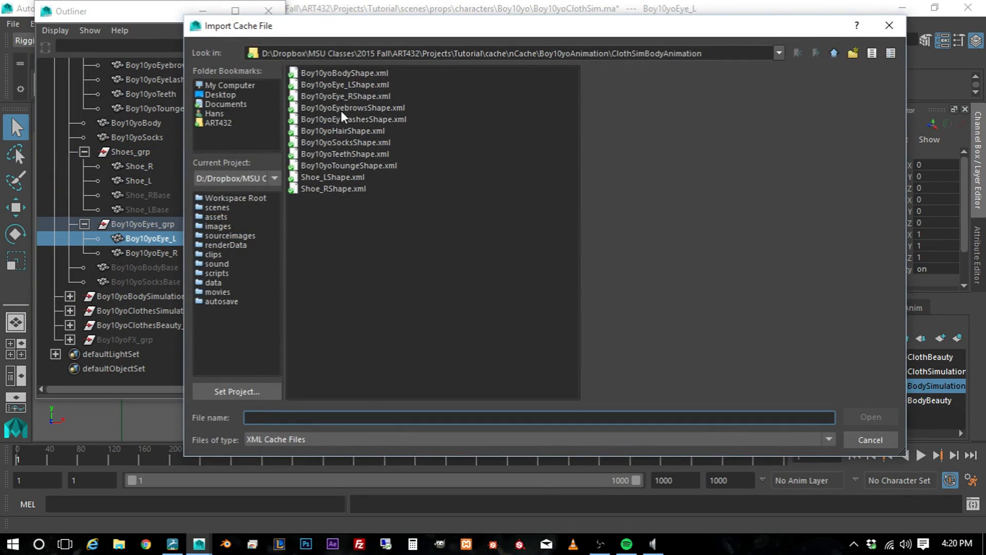
{"action": "left_click", "coordinate": [348, 84]}
{"action": "left_click", "coordinate": [872, 417]}
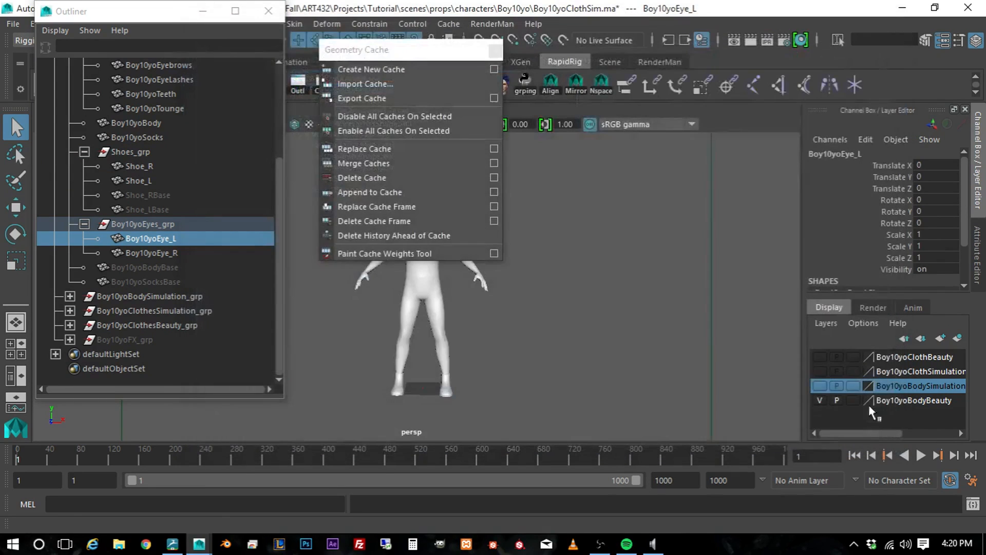
Import the Shoe_RShape.xml cache from the ClothSimBodyAnimation folder with the Boy10yoEye_R mesh selected
{"action": "left_click", "coordinate": [152, 253]}
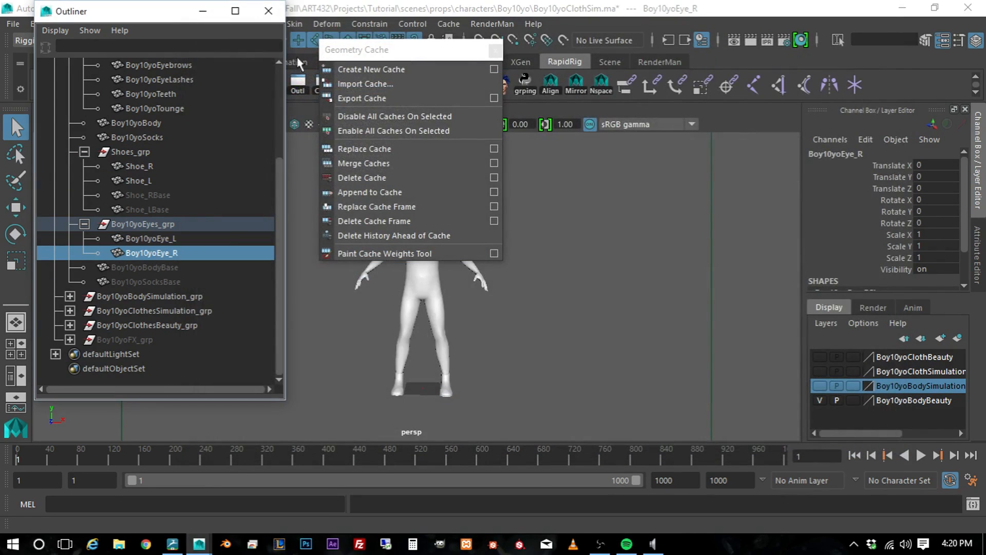
{"action": "left_click", "coordinate": [345, 83]}
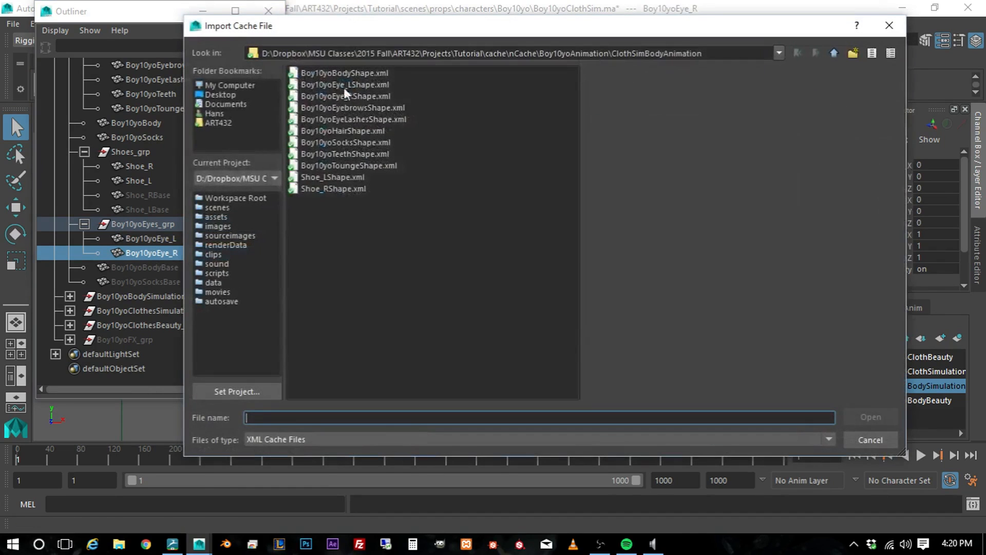
{"action": "left_click", "coordinate": [324, 189]}
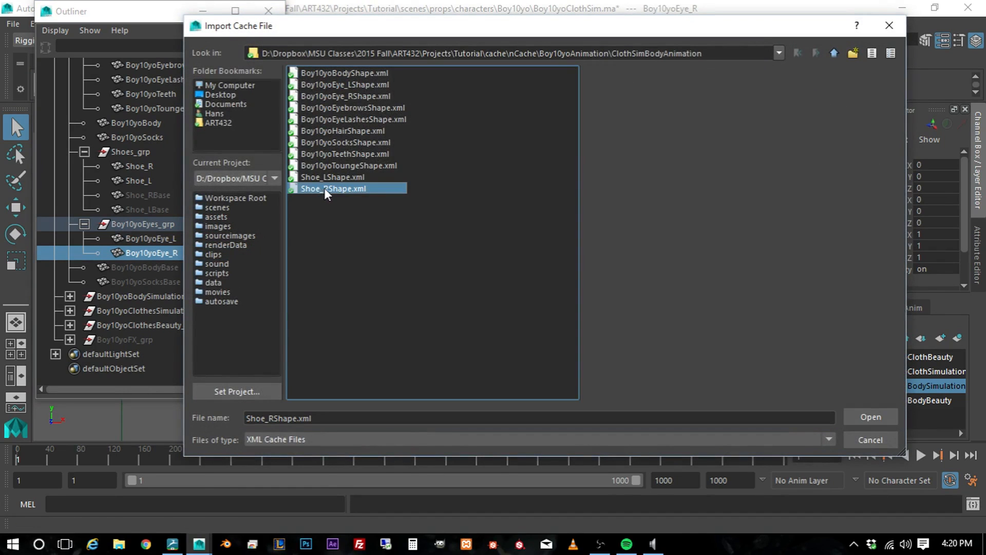
{"action": "left_click", "coordinate": [865, 416]}
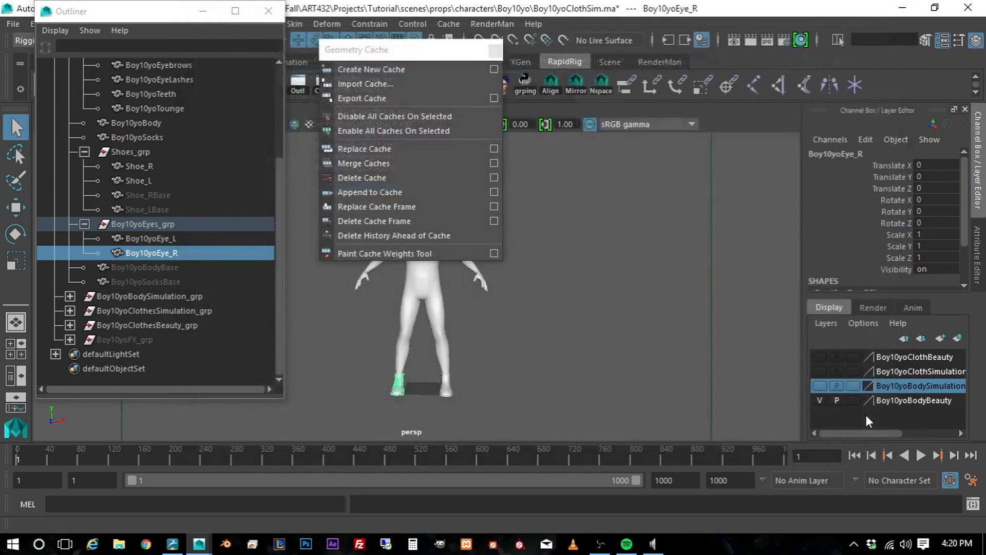
Close the Geometry Cache and Outliner windows and check the body animation by playing it from frame 1 and rewinding
{"action": "left_click", "coordinate": [496, 51]}
{"action": "left_click", "coordinate": [269, 11]}
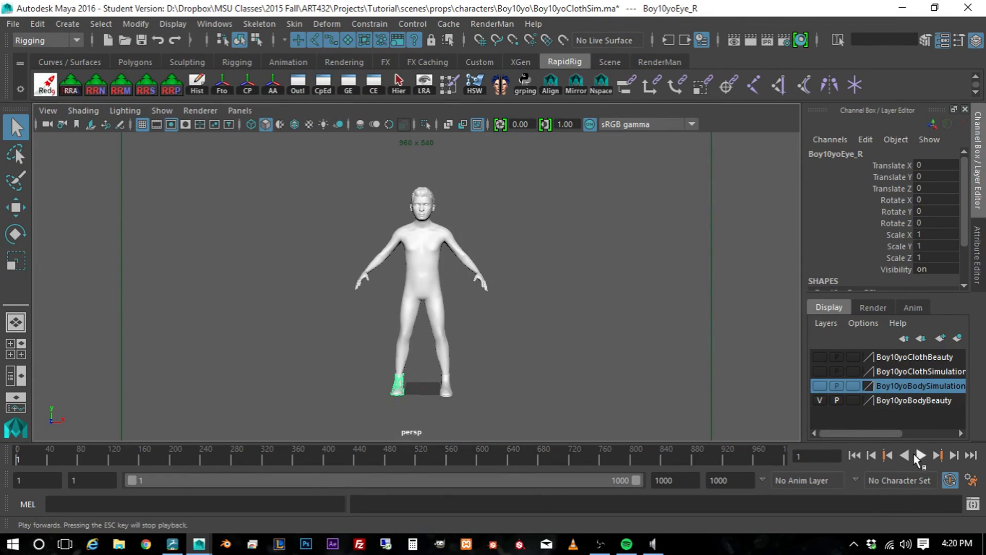
{"action": "left_click", "coordinate": [920, 455]}
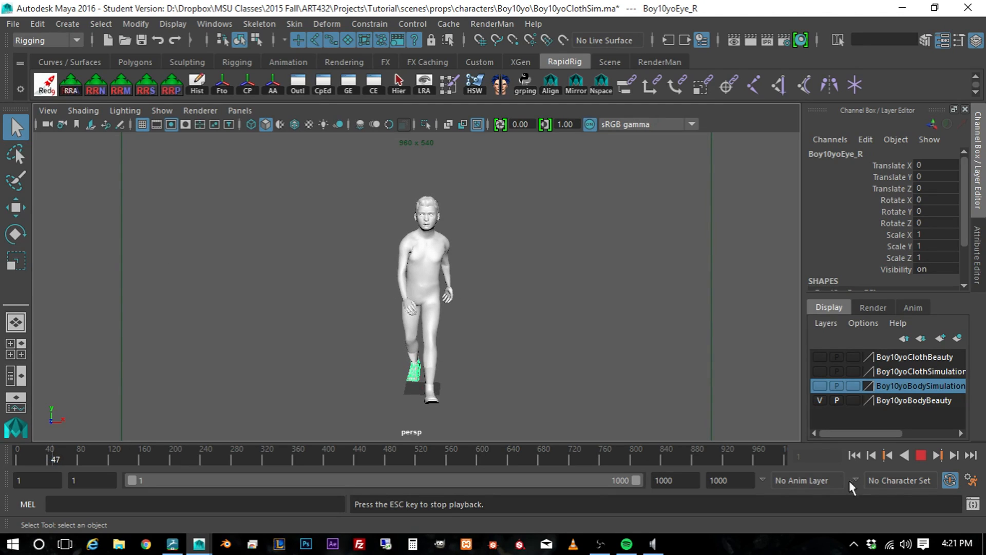
{"action": "left_click", "coordinate": [920, 456]}
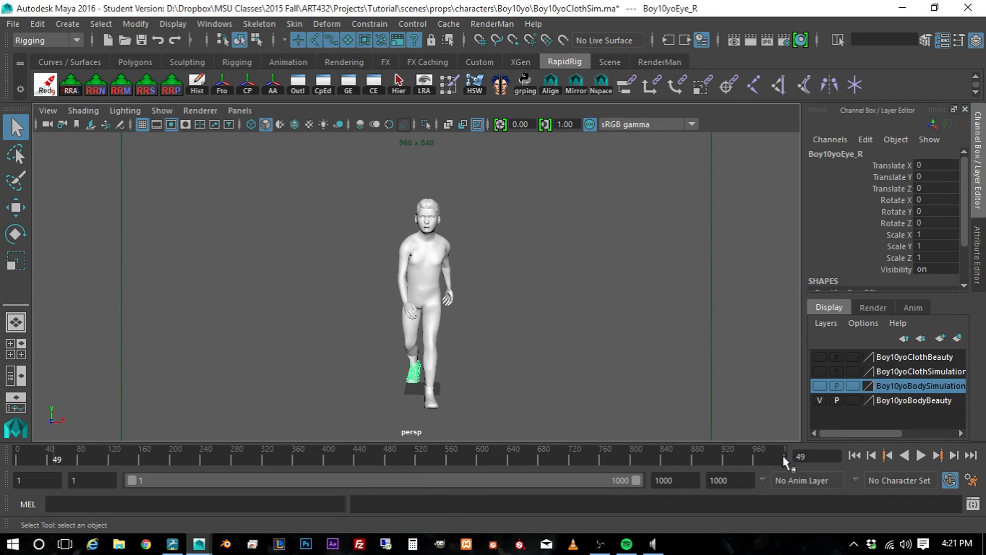
{"action": "left_click", "coordinate": [854, 456]}
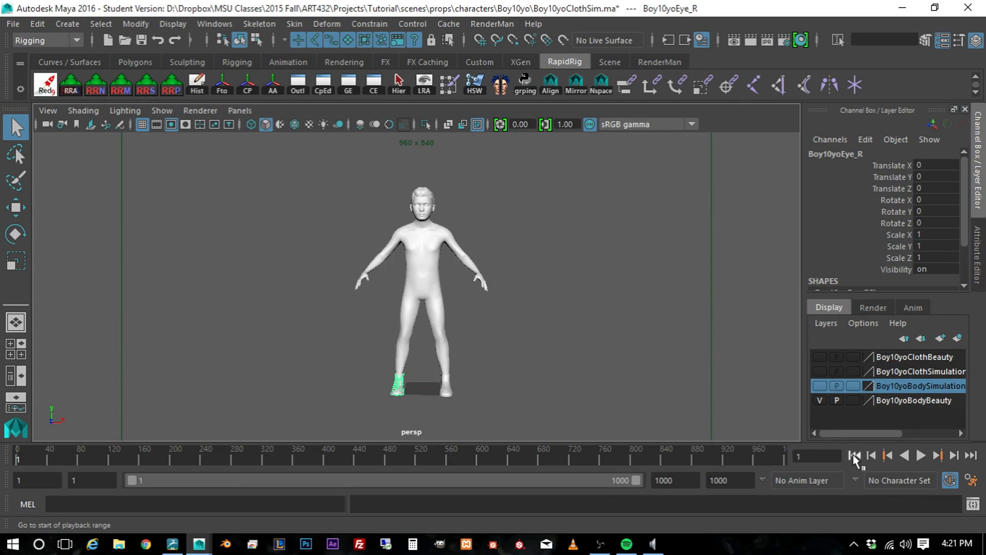